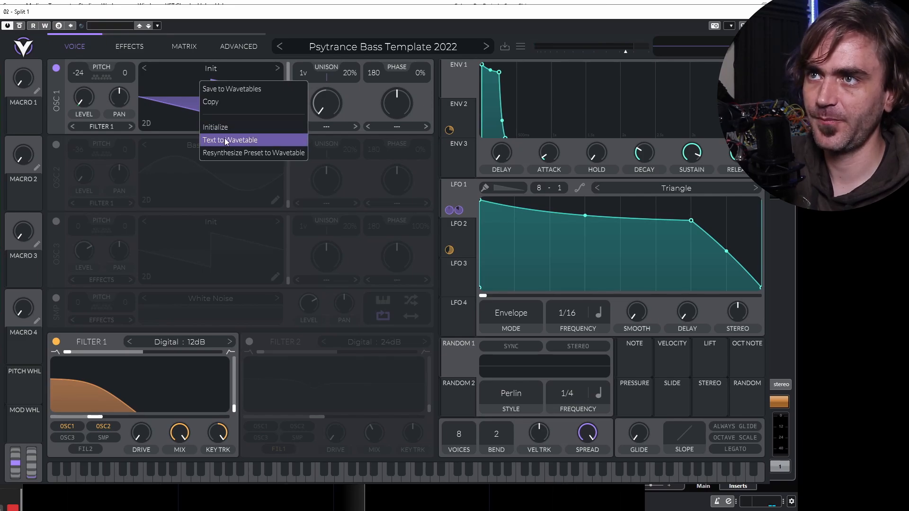
Copy oscillator 1's saw wavetable into a newly enabled oscillator 2 and transpose oscillator 2 to -24.
left_click(215, 102)
left_click(55, 145)
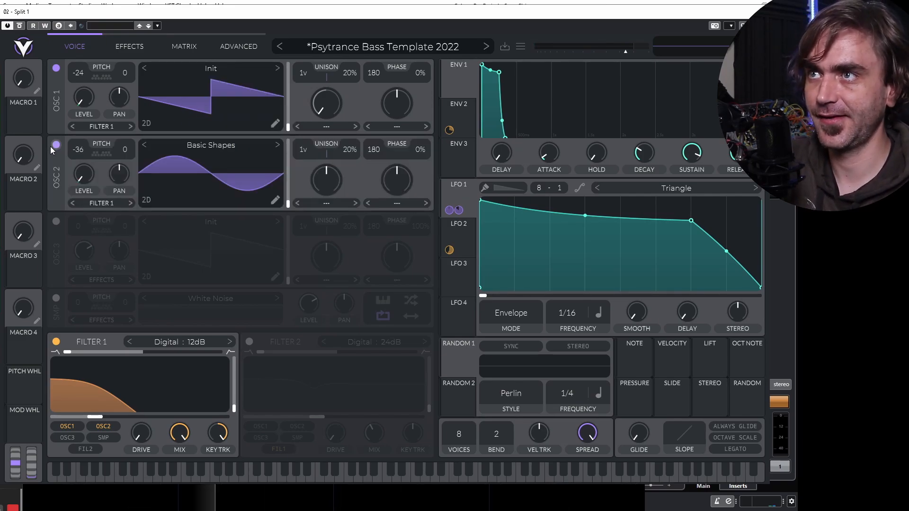
right_click(208, 166)
left_click(248, 201)
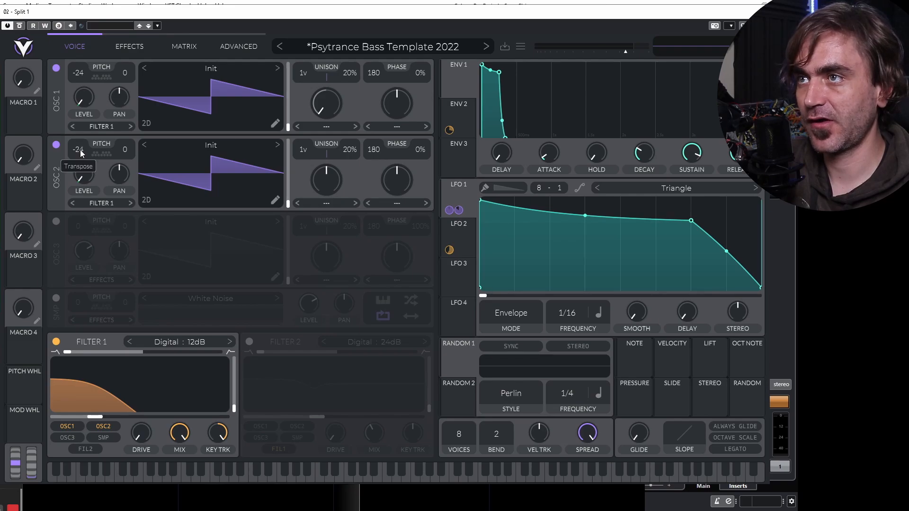
Assign LFO 1 as the modulation source for oscillator 2's level.
key("ctrl+z")
double_click(84, 202)
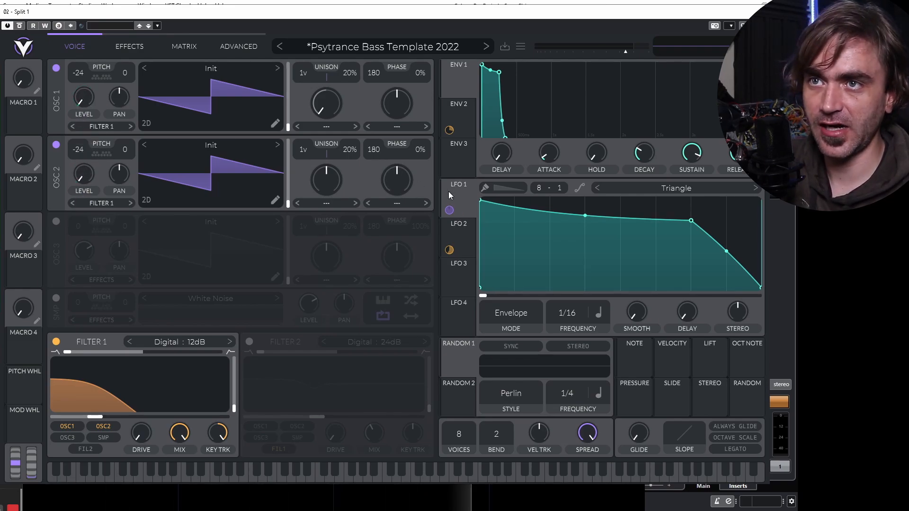
left_click_drag(449, 210, 83, 189)
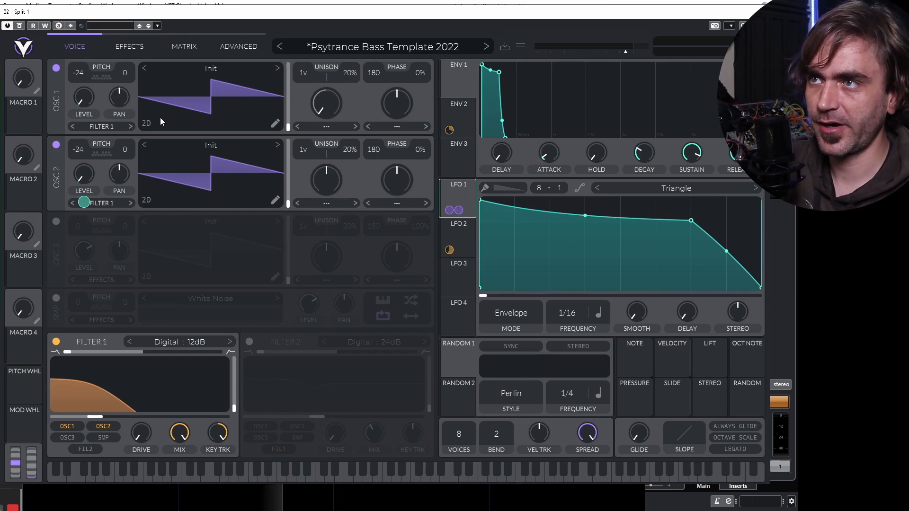
Clear every harmonic above the fundamental in oscillator 1's wavetable so only a sine wave remains.
left_click(274, 123)
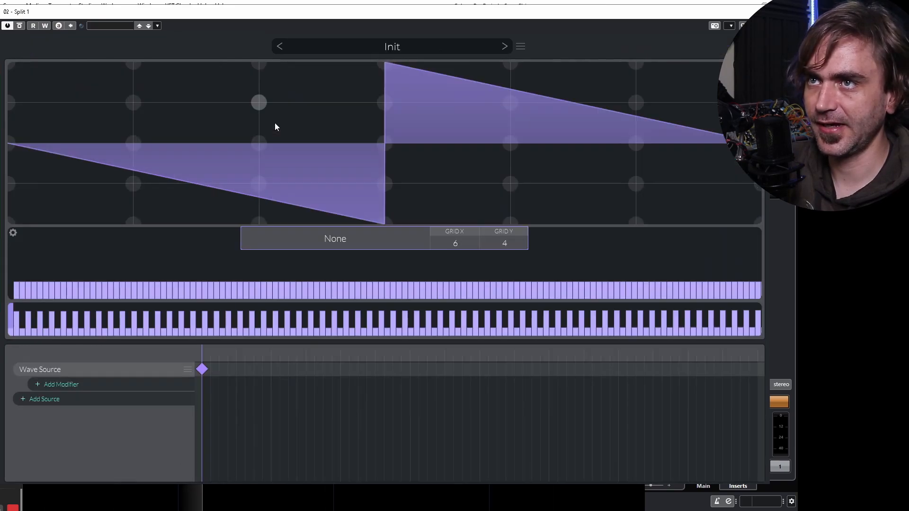
right_click(18, 288)
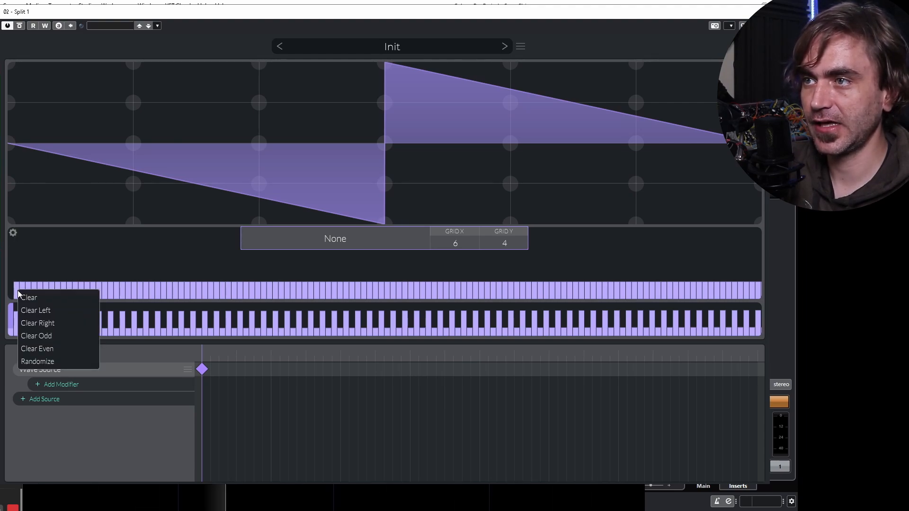
left_click(38, 319)
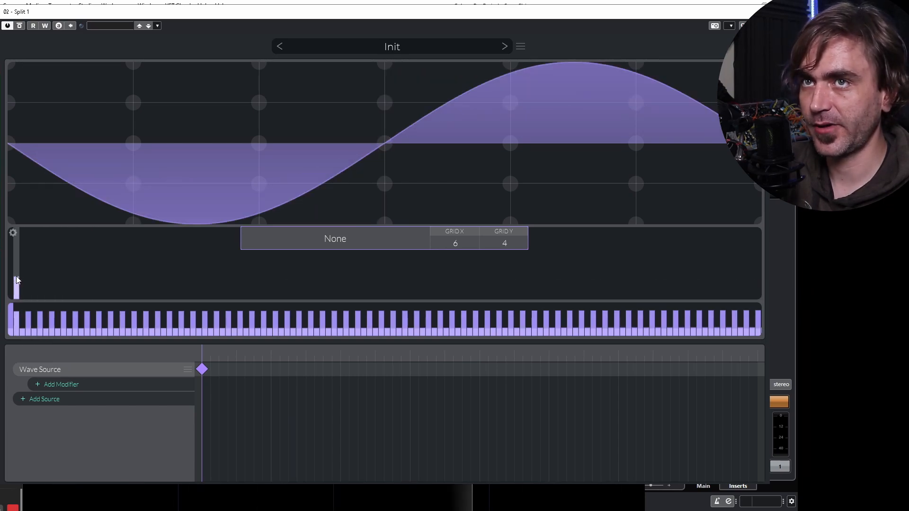
key("Escape")
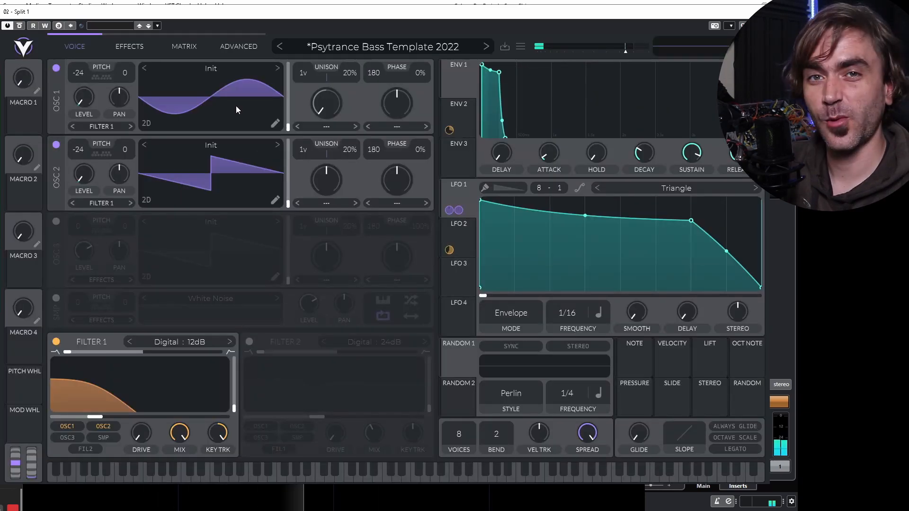
Remove the fundamental from oscillator 2's wavetable and play the loop to view the combined waveform in the oscilloscope.
left_click(274, 203)
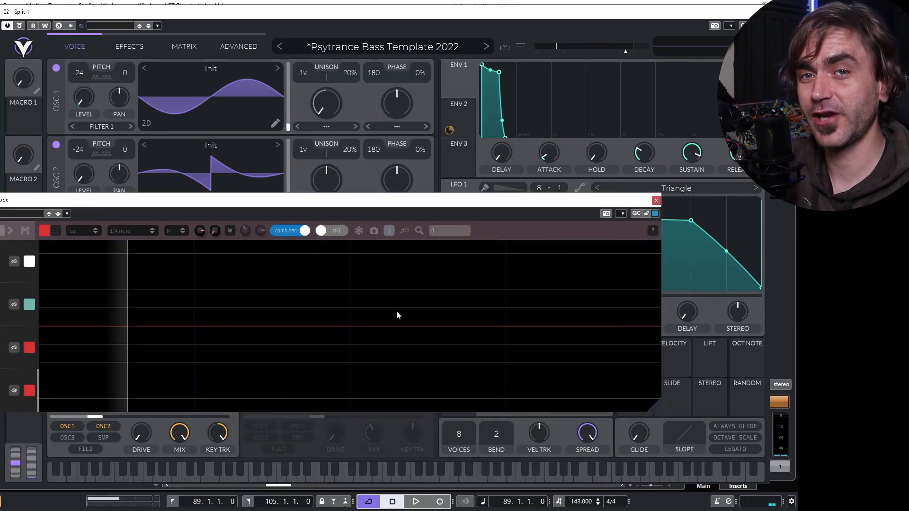
key("space")
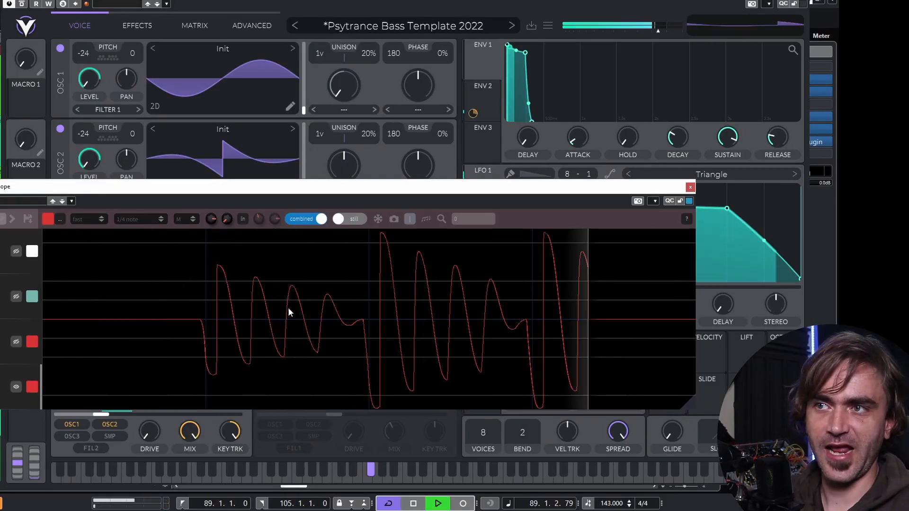
key("space")
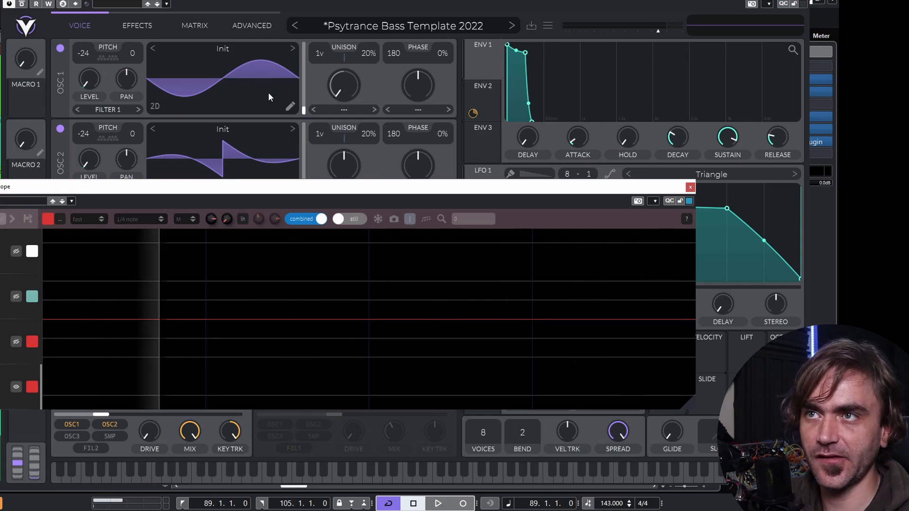
left_click(292, 106)
left_click(290, 106)
key("Escape")
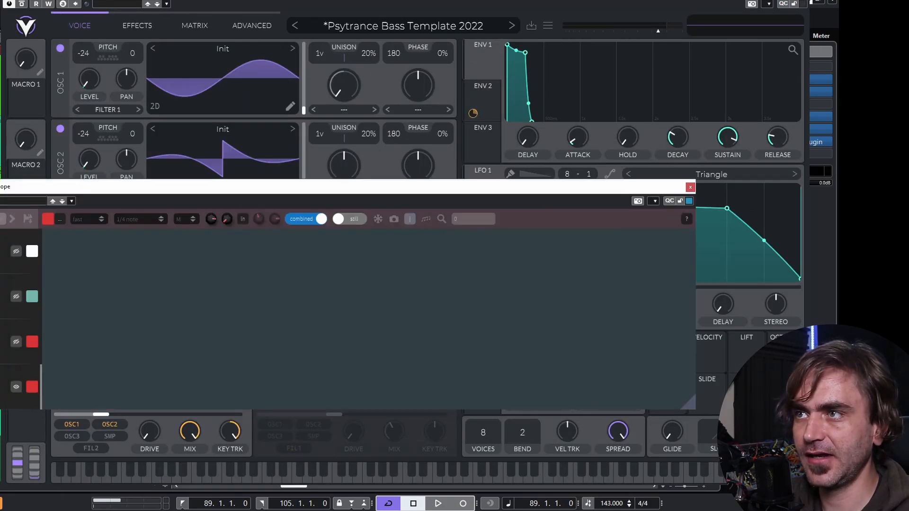
Move the oscilloscope window clear of the oscillators and adjust LFO 1's modulation of the oscillator 1 and 2 levels during playback.
left_click_drag(156, 188, 185, 287)
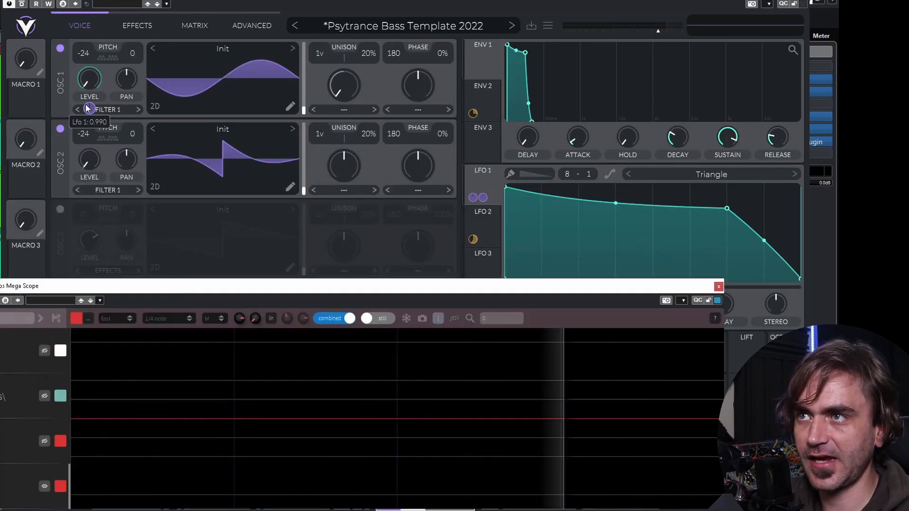
mouse_move(88, 164)
left_mouse_down()
mouse_move(89, 81)
mouse_move(89, 160)
left_mouse_up()
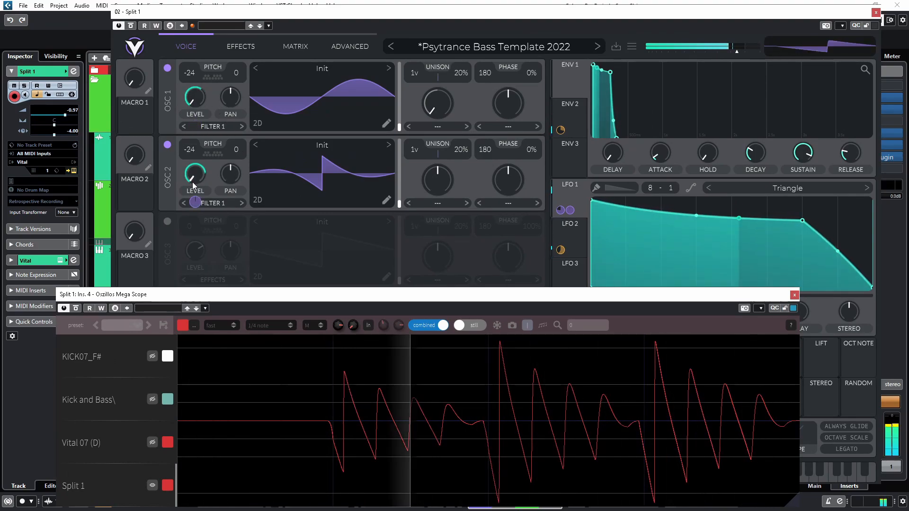
mouse_move(194, 204)
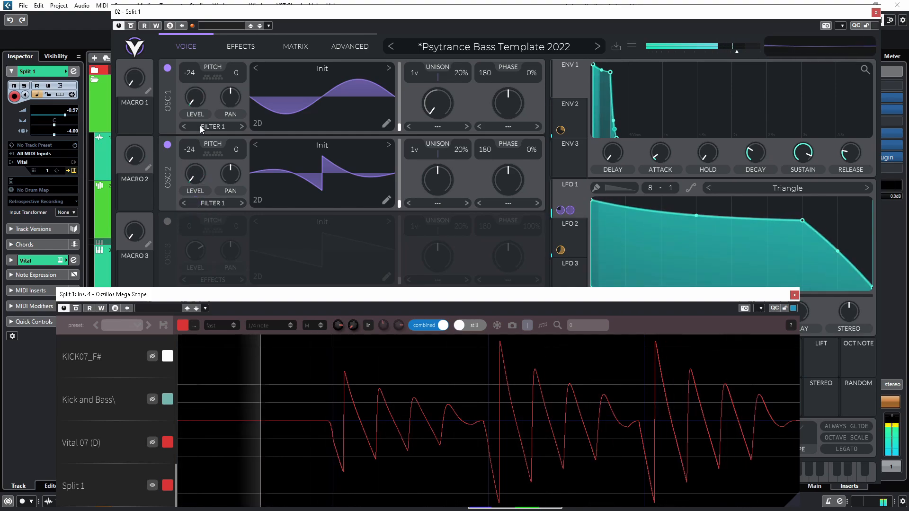
mouse_move(194, 127)
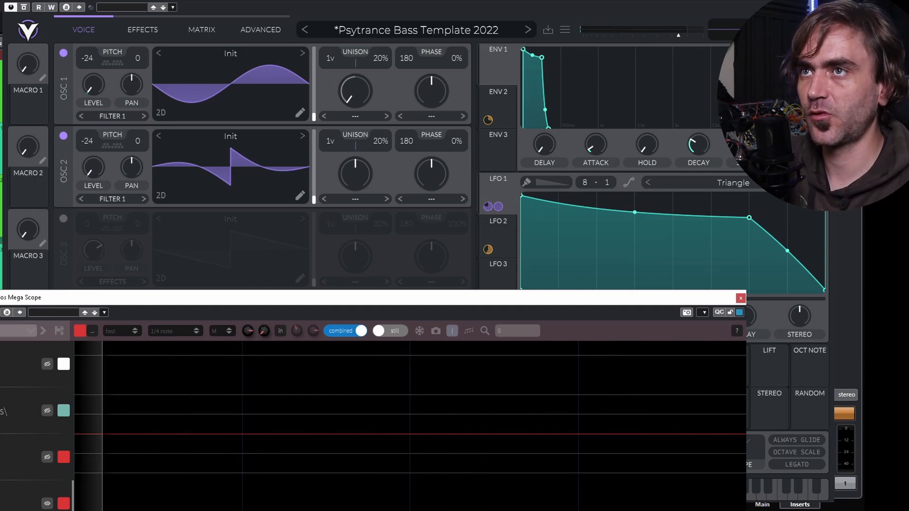
Copy oscillator 2's wavetable into oscillator 3 and enable oscillator 3.
left_click(274, 137)
right_click(208, 157)
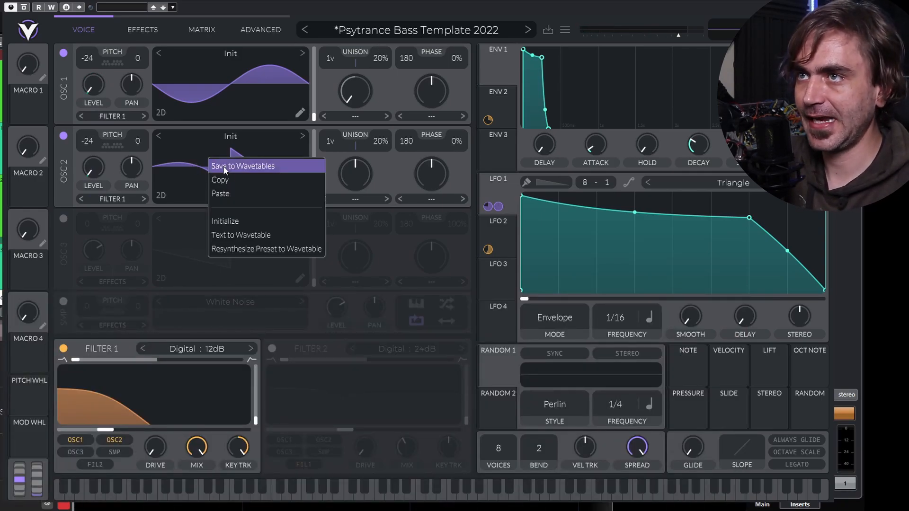
left_click(225, 182)
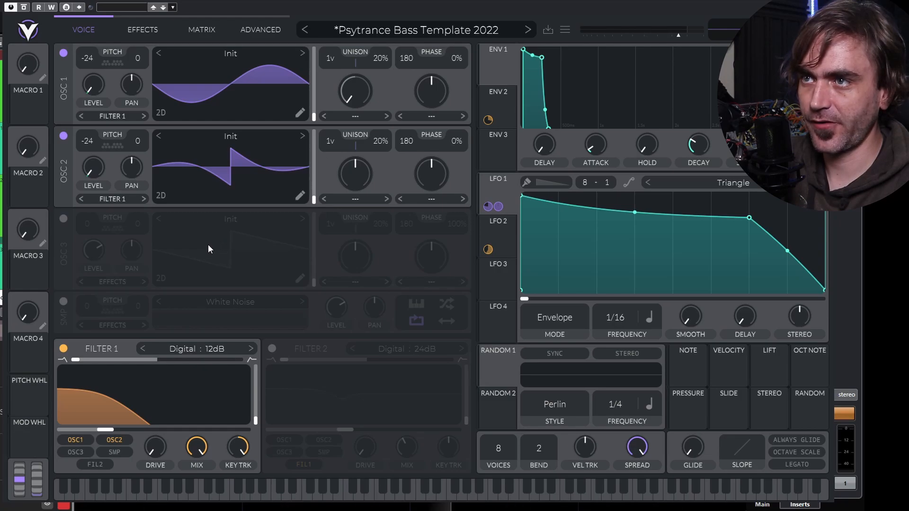
right_click(208, 248)
left_click(236, 282)
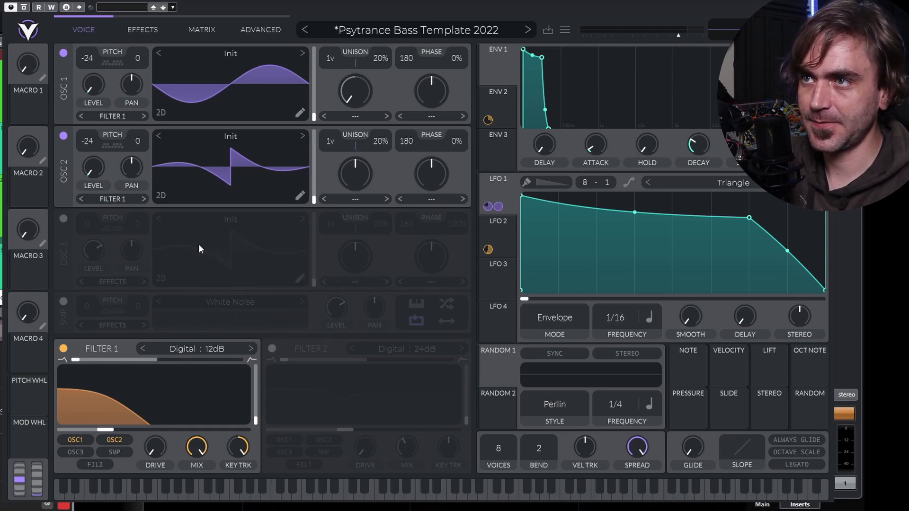
left_click(63, 219)
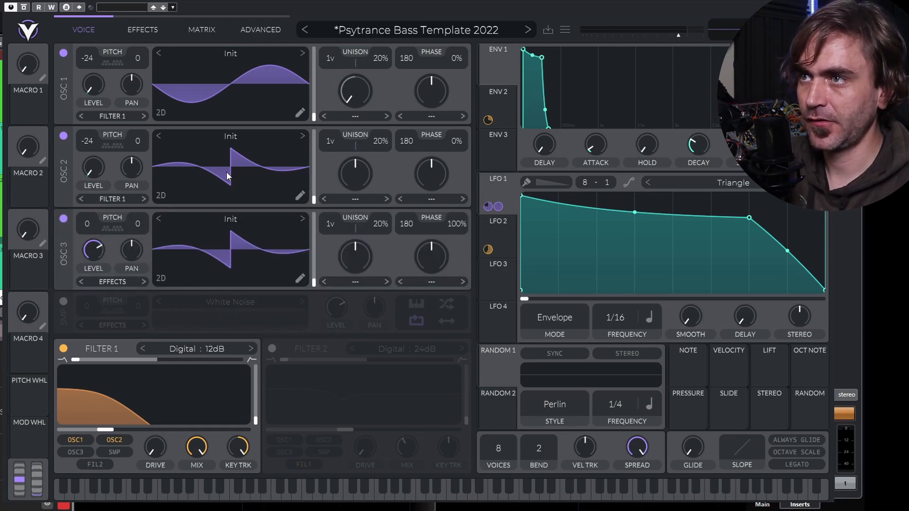
Clear oscillator 2's harmonics above the third, keeping only the second and third harmonics.
left_click(299, 196)
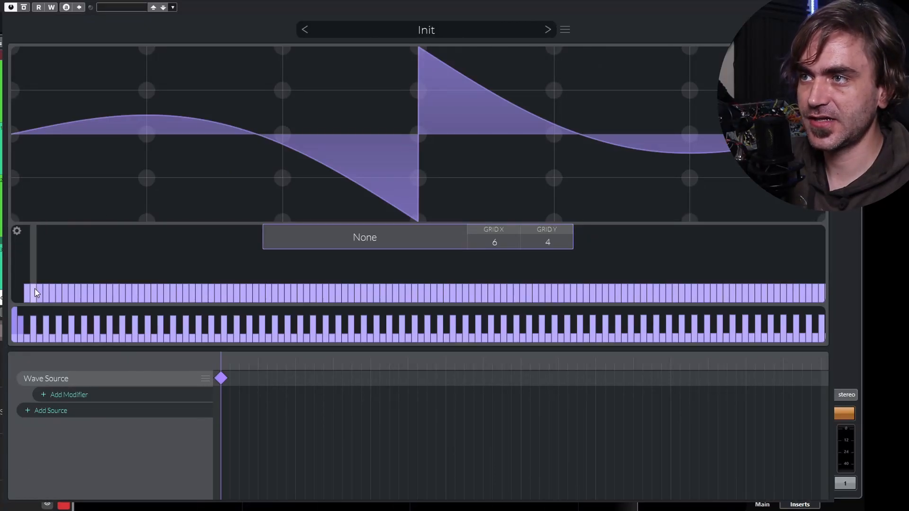
mouse_move(35, 289)
left_mouse_down()
mouse_move(27, 291)
mouse_move(33, 299)
left_mouse_up()
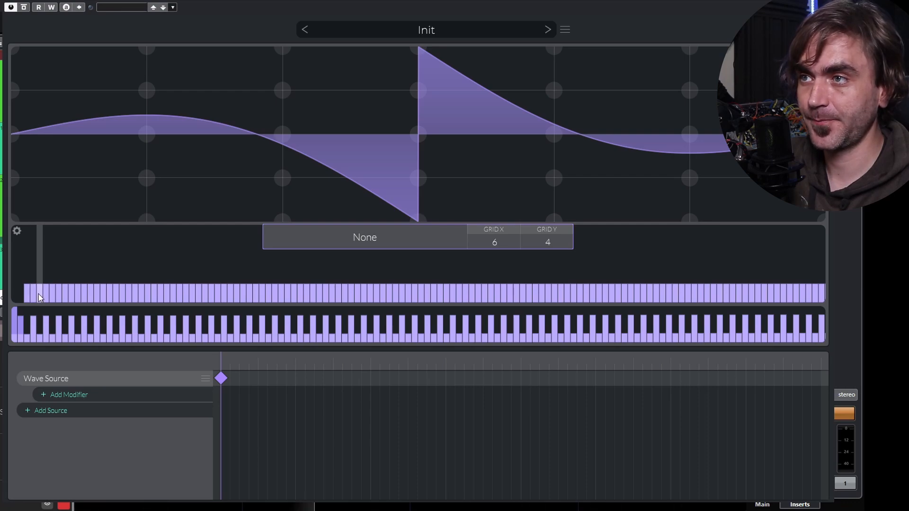
right_click(39, 294)
left_click(56, 323)
left_click_drag(42, 298, 41, 303)
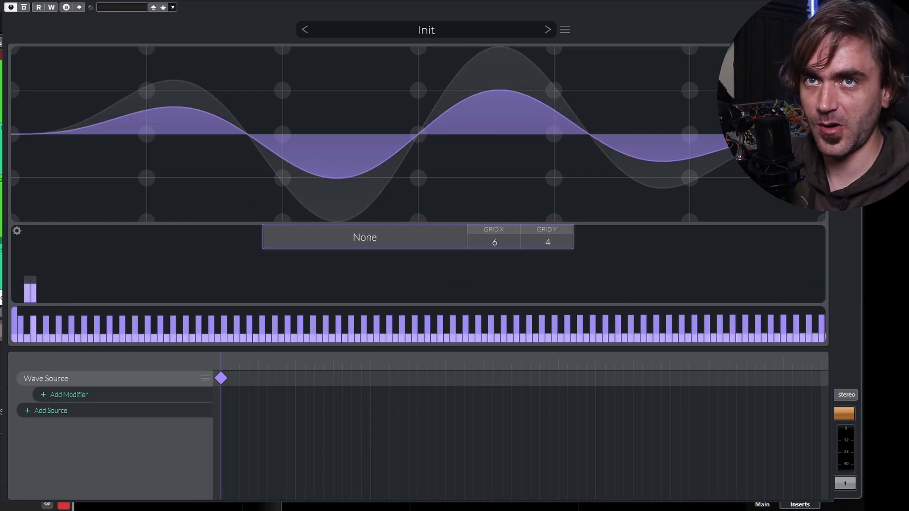
key("Escape")
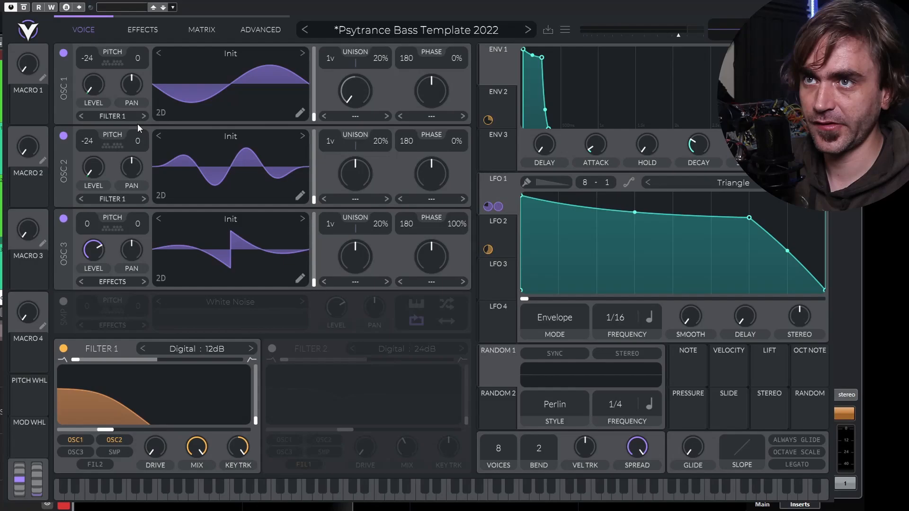
Remove the second and third harmonics from oscillator 3's wavetable.
left_click(300, 278)
left_click_drag(27, 287, 33, 306)
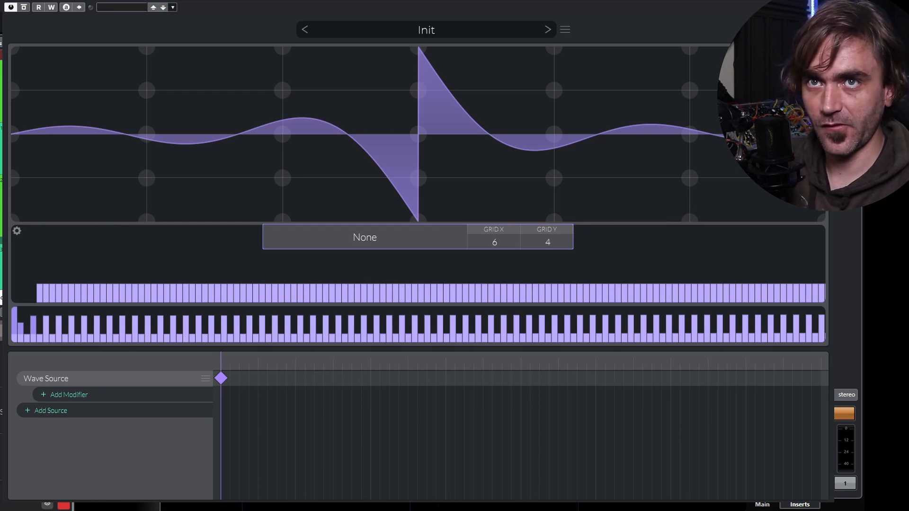
key("Escape")
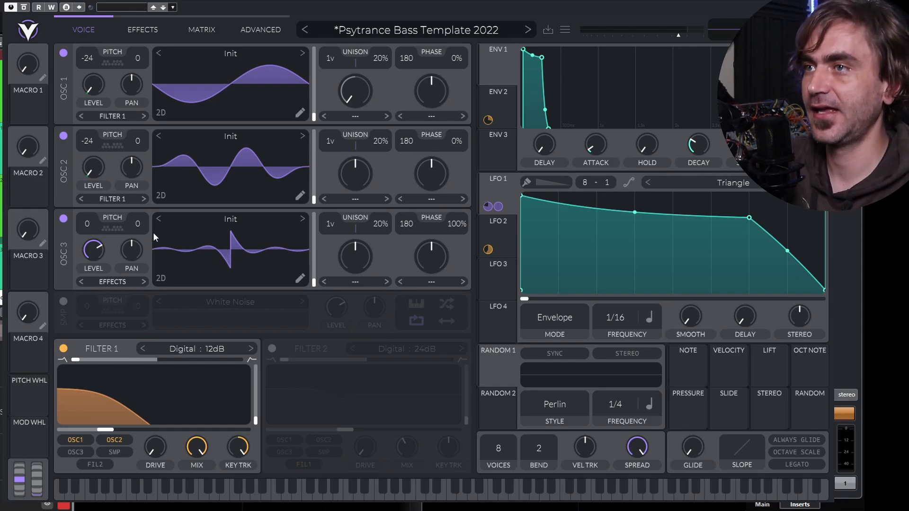
Set oscillator 3's phase randomization to 0% and transpose to -24, and modulate its level with LFO 1.
left_click_drag(460, 226, 458, 381)
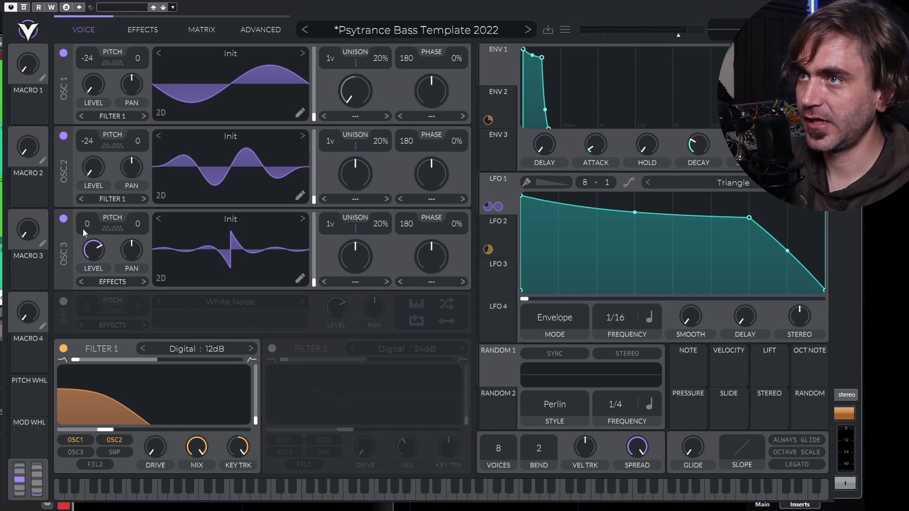
left_click_drag(85, 226, 84, 265)
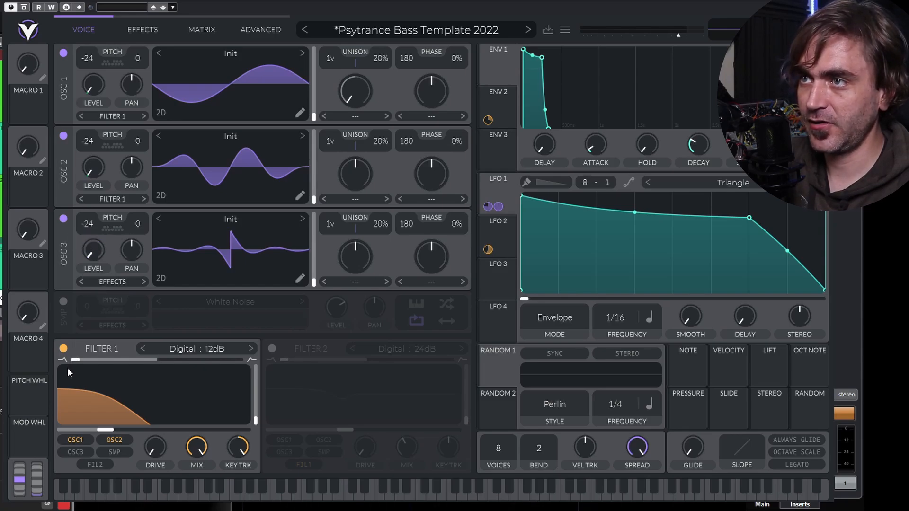
left_click_drag(504, 183, 92, 257)
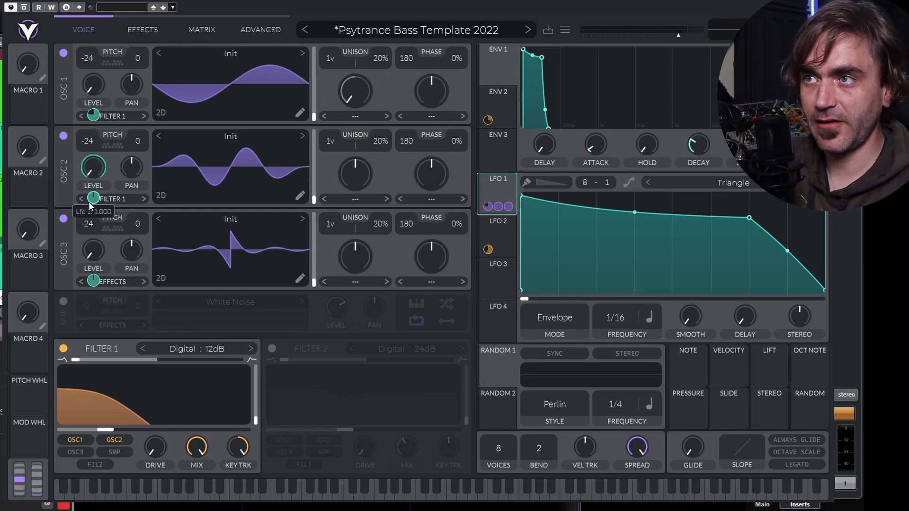
mouse_move(96, 113)
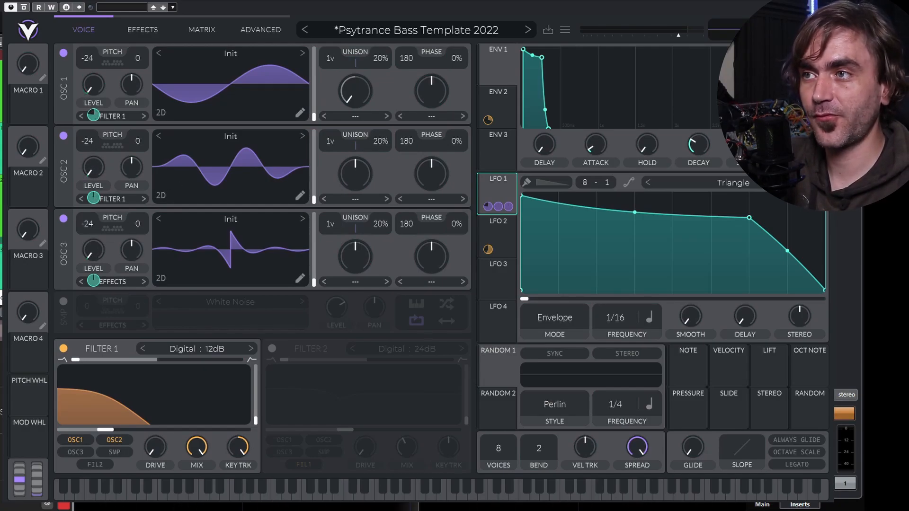
Route oscillator 3 to Filter 1 and play the loop to view the layered waveform in the oscilloscope.
key("alt+Tab")
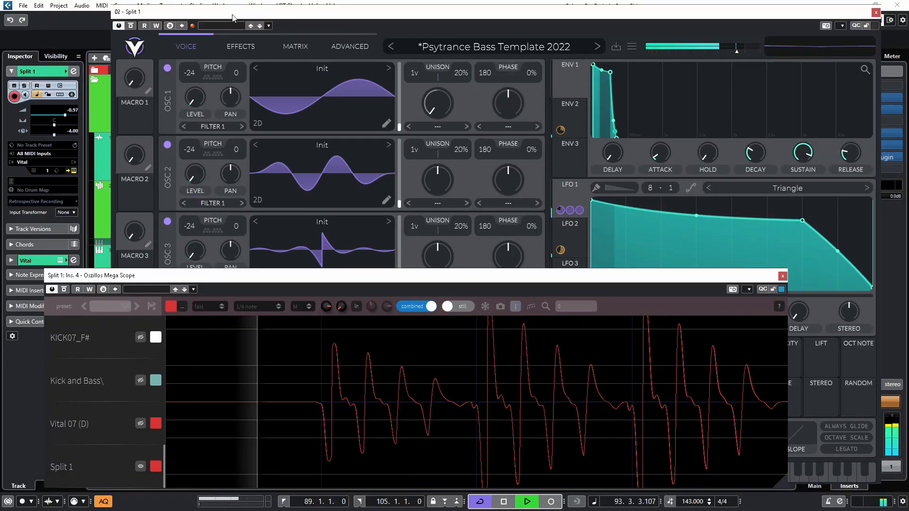
left_click(305, 240)
key("space")
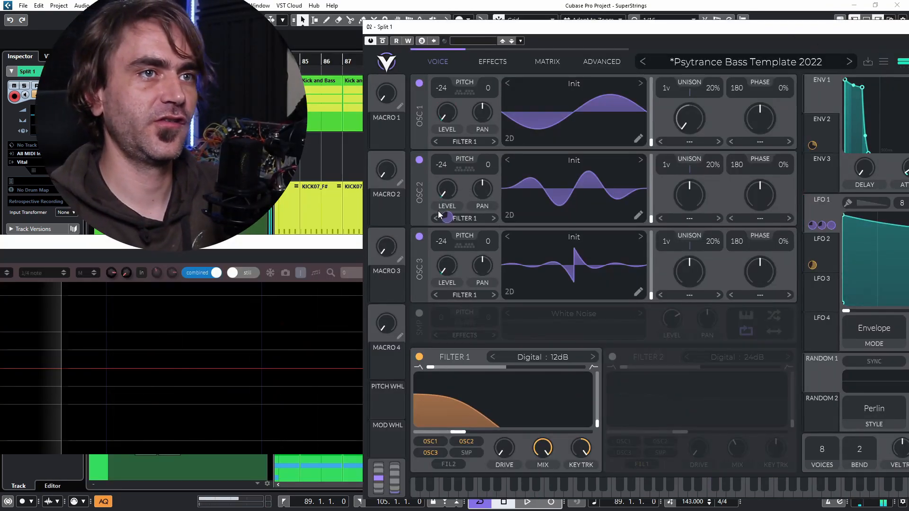
Reposition the oscilloscope and synth windows so that all synth controls are accessible.
left_click_drag(822, 200, 443, 283)
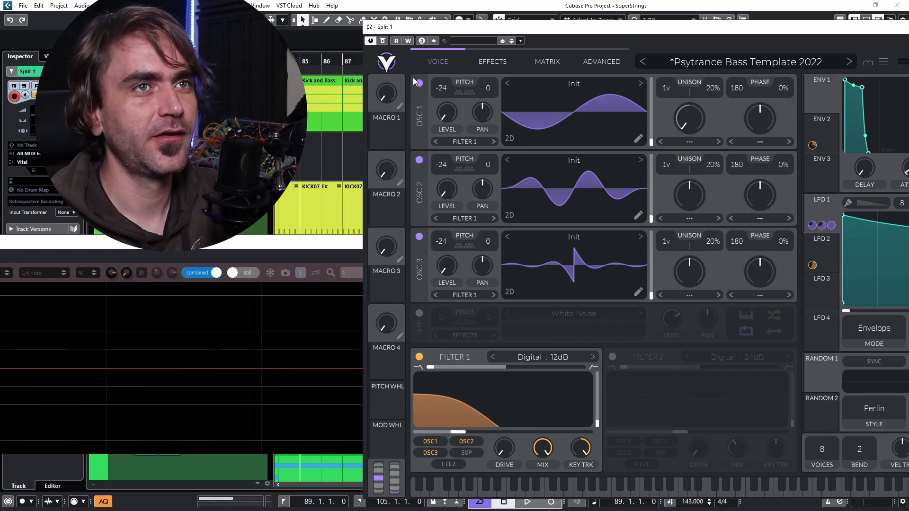
left_click(308, 242)
left_click_drag(308, 242, 581, 299)
left_click_drag(606, 32, 276, 20)
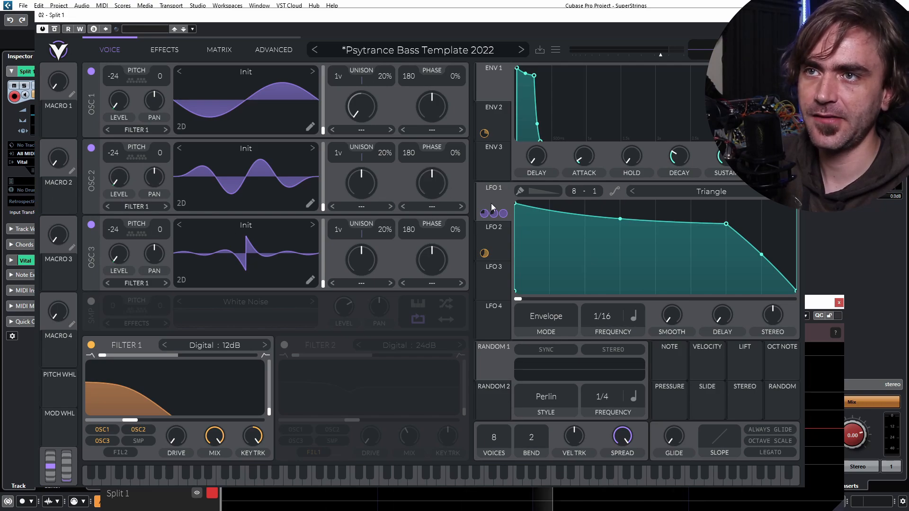
mouse_move(123, 206)
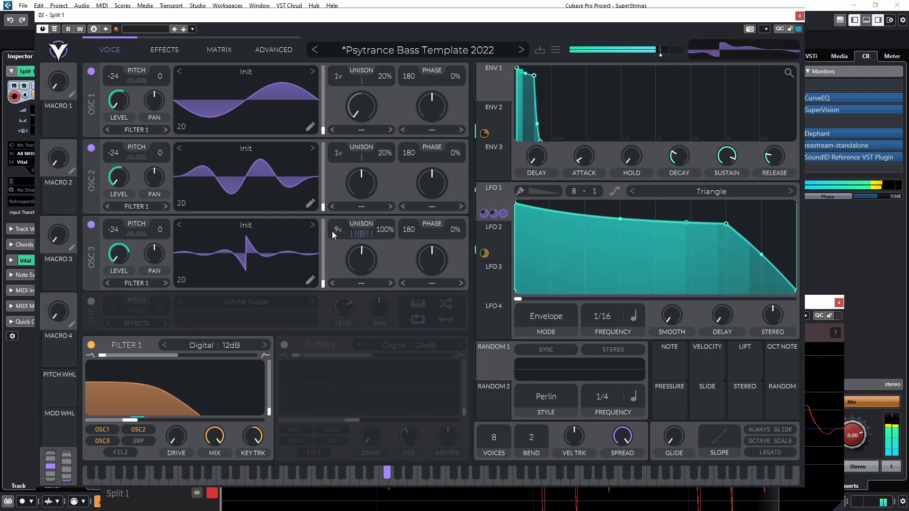
Set oscillator 3's unison to 1 voice and paste LFO 1's shape into LFO 3 with a frequency of 1/16.
left_click_drag(331, 231, 330, 342)
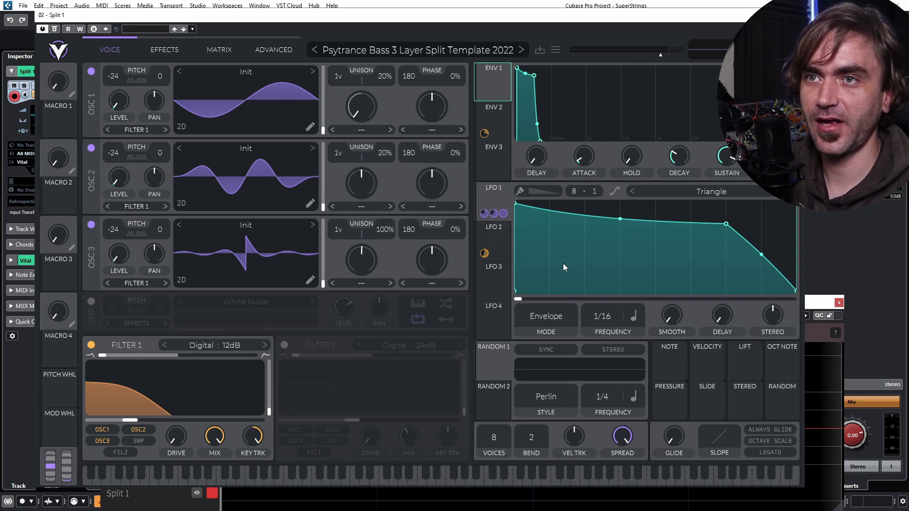
left_click(493, 277)
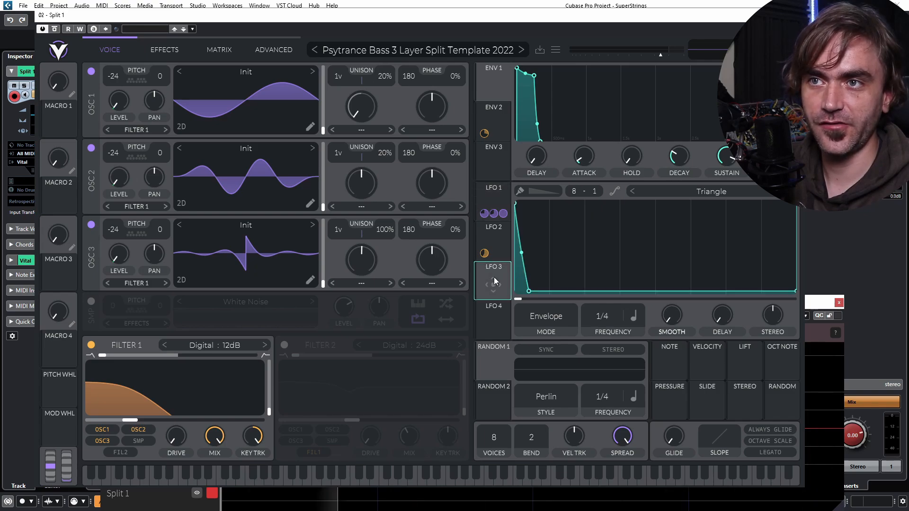
right_click(594, 246)
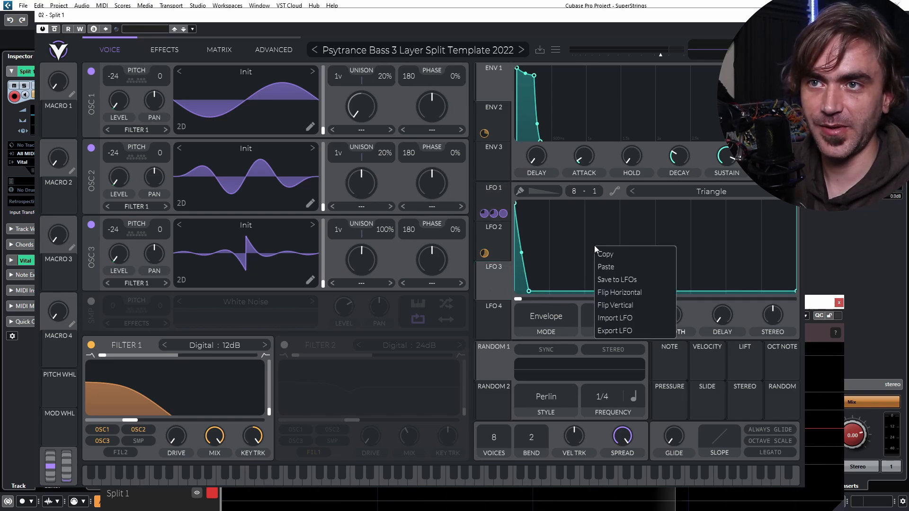
left_click(611, 266)
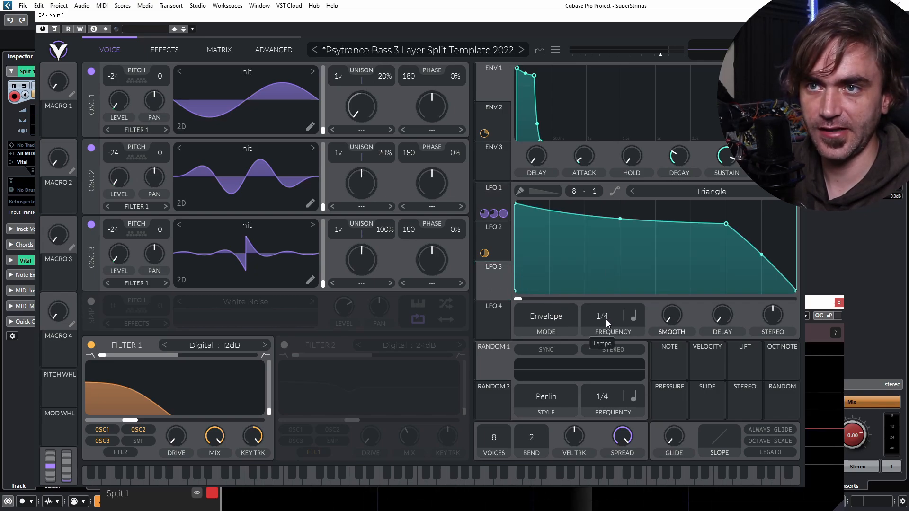
Paste LFO 1's shape into LFO 4 and set its frequency to 1/16.
left_click(502, 313)
right_click(572, 228)
left_click(591, 260)
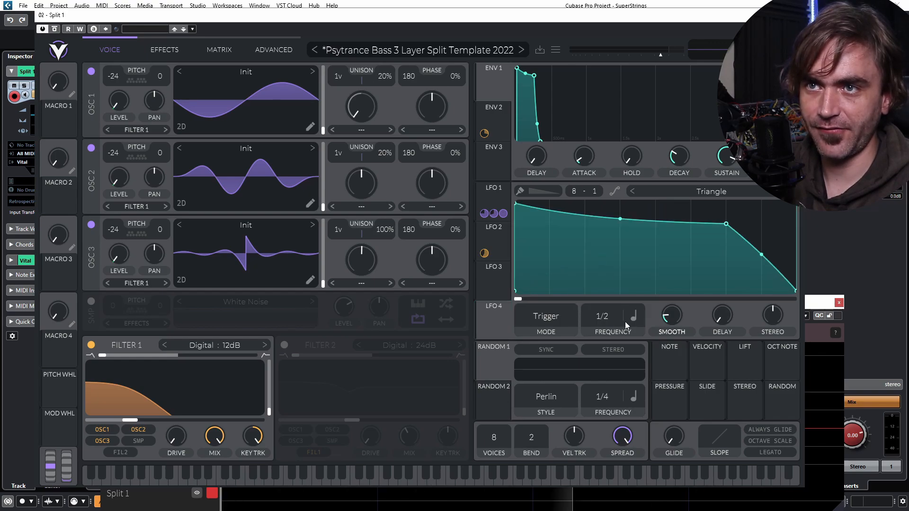
scroll(611, 322, "down", 1)
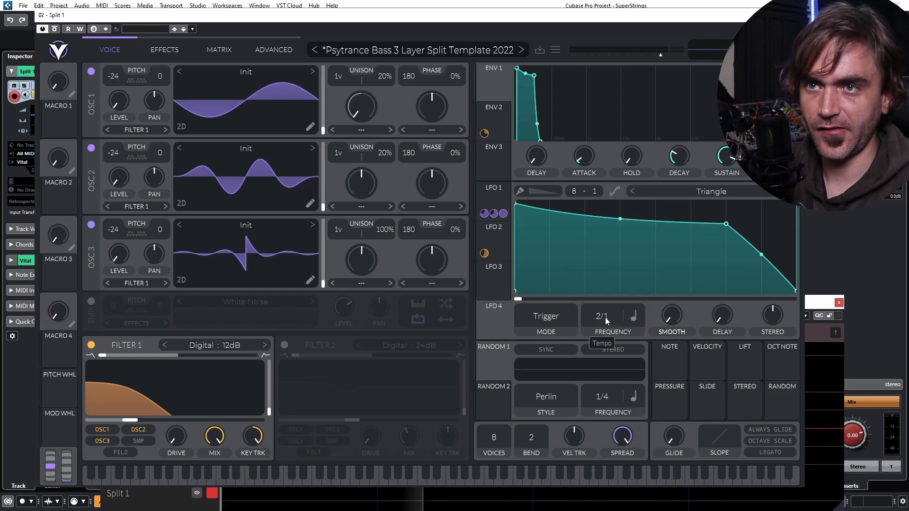
scroll(611, 323, "down", 2)
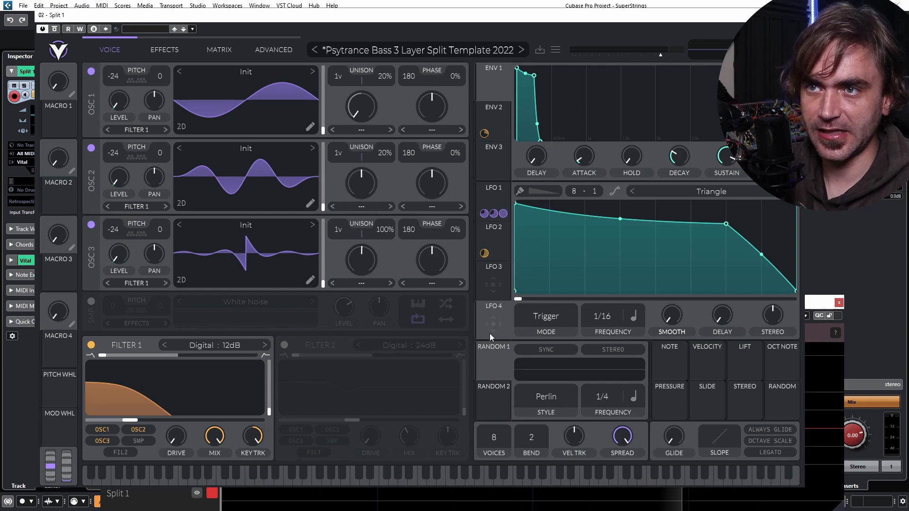
Replace LFO 1 with LFO 4 as oscillator 2's level modulator, matching the previous modulation amount.
left_click(485, 281)
mouse_move(493, 216)
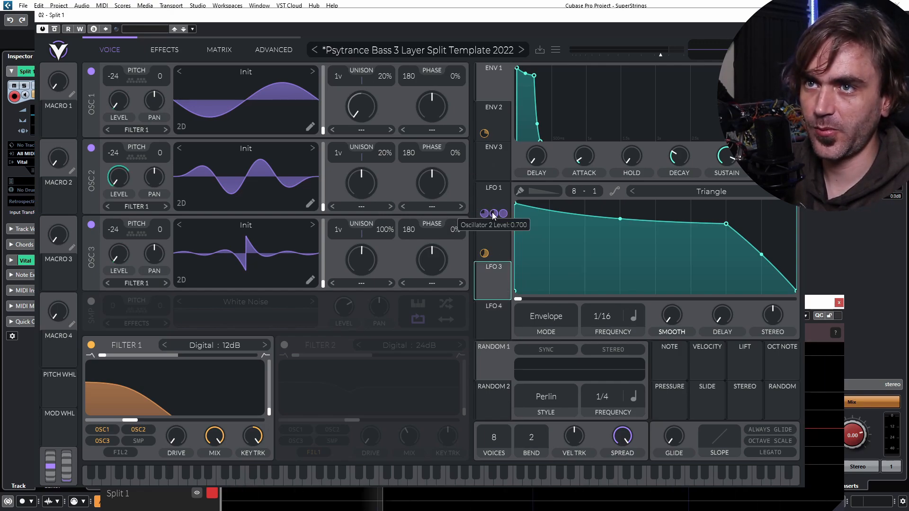
left_click_drag(494, 320, 119, 177)
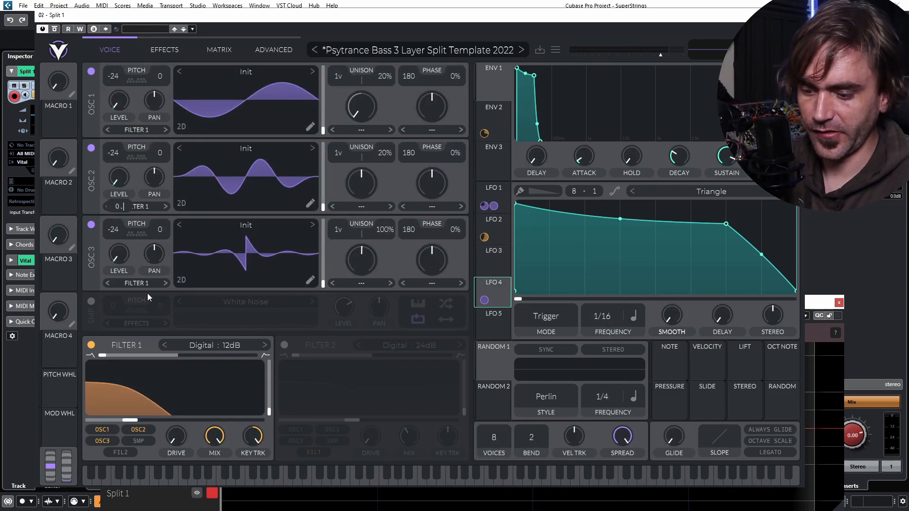
Replace LFO 1 with LFO 3 as oscillator 1's level modulator, matching the previous modulation amount.
left_click(493, 260)
mouse_move(487, 208)
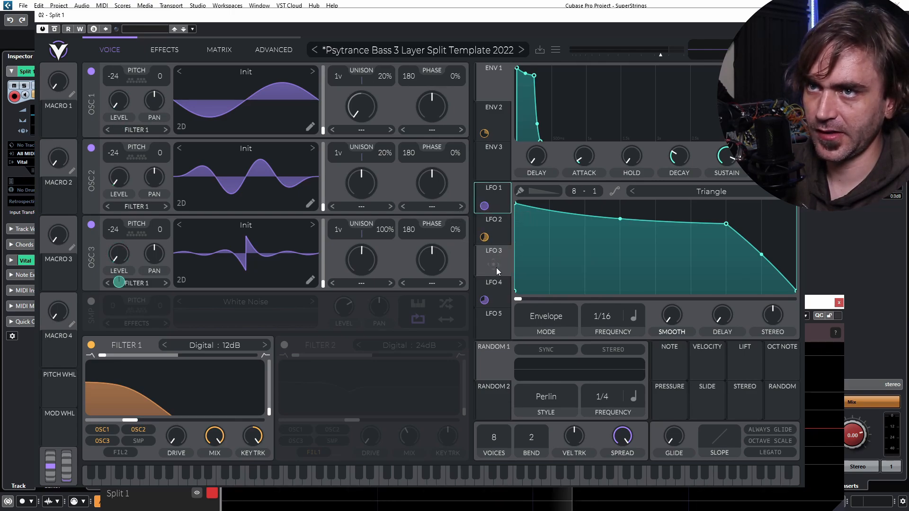
right_click(119, 128)
left_click(141, 211)
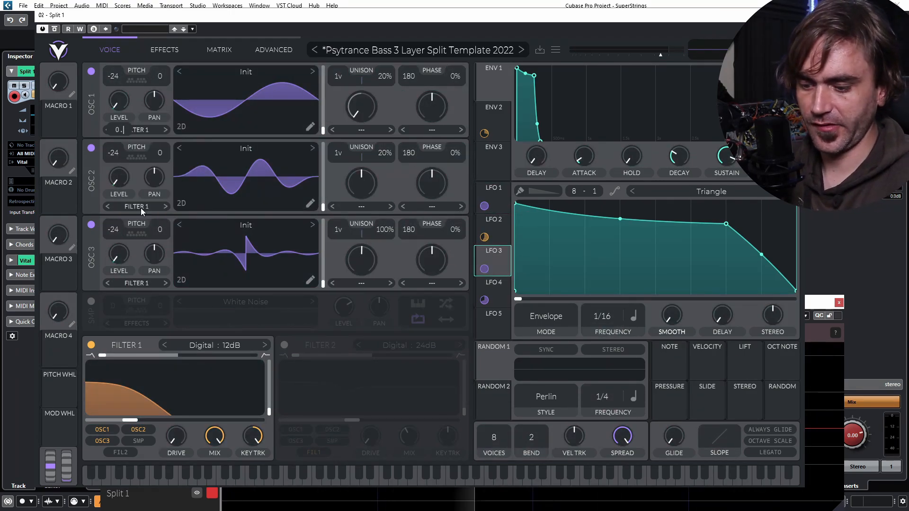
Give LFO 5 the copied LFO shape at a frequency of 1/16 and assign it to oscillator 3's level.
left_click(494, 323)
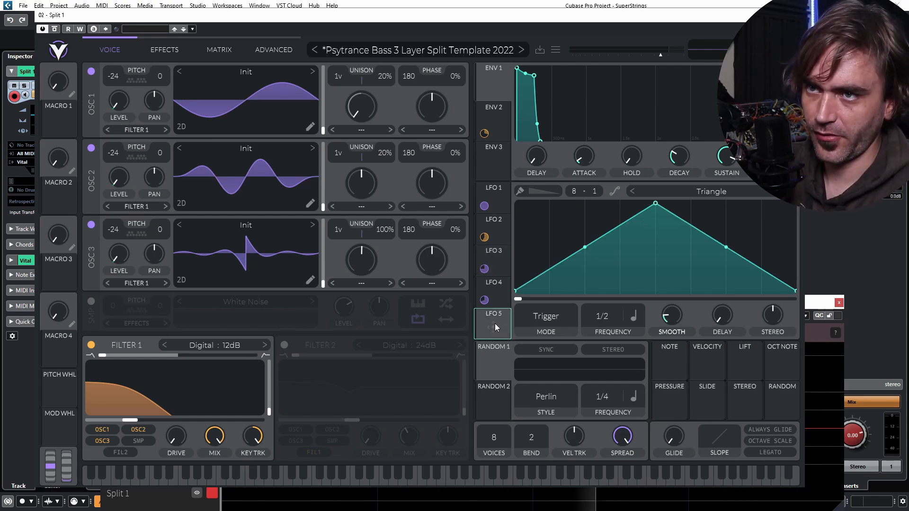
left_click(487, 232)
scroll(614, 317, "down", 3)
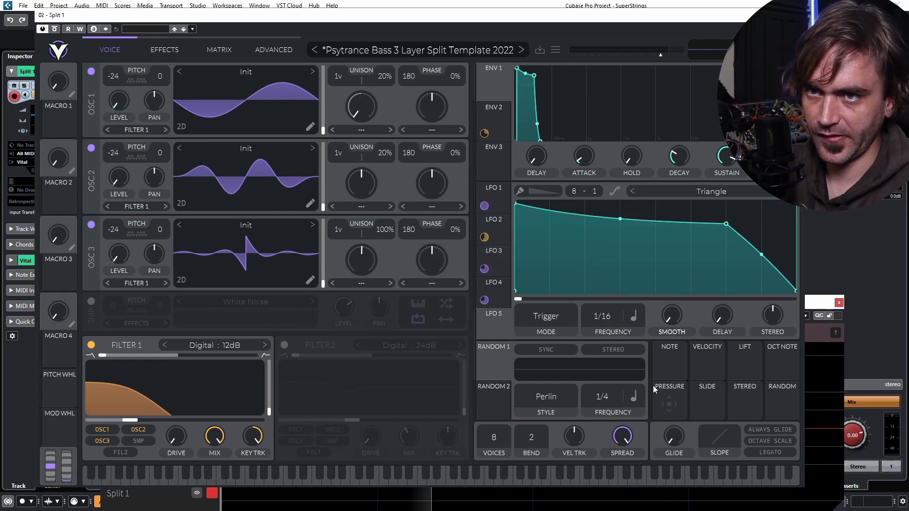
left_click_drag(484, 326, 119, 255)
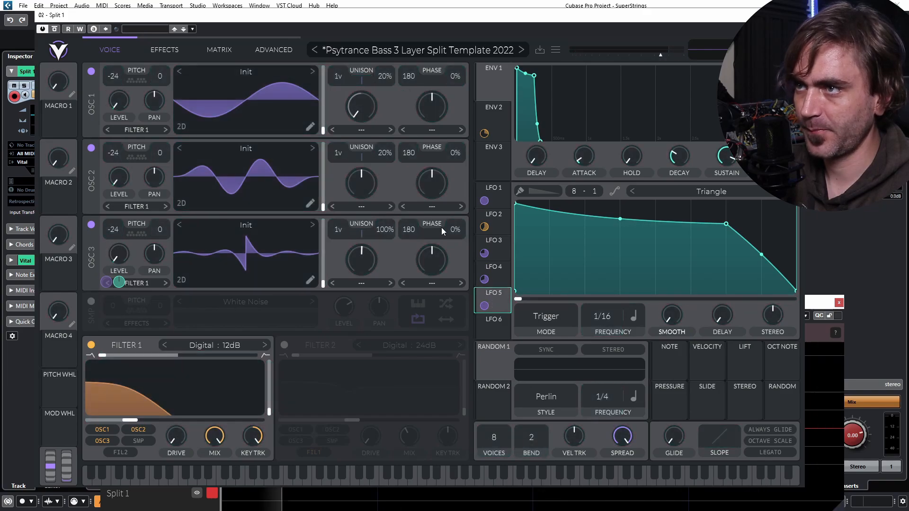
Check the new LFOs' assignments and set the mode of LFO 4 and LFO 5 to Envelope.
left_click(506, 201)
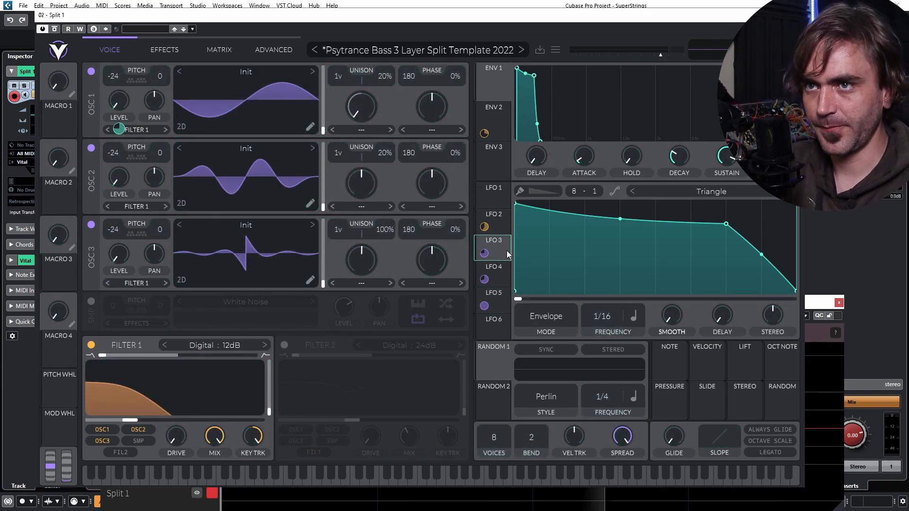
left_click(494, 303)
left_click(493, 244)
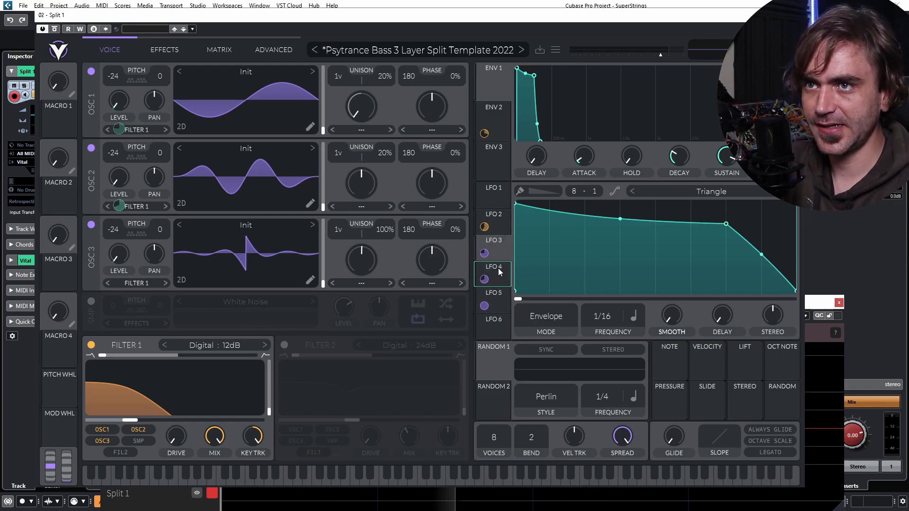
left_click(495, 274)
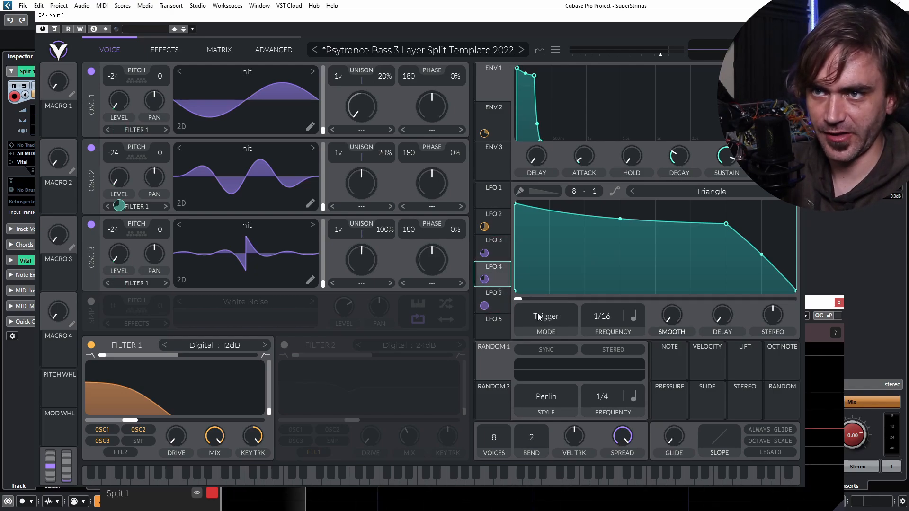
left_click(532, 313)
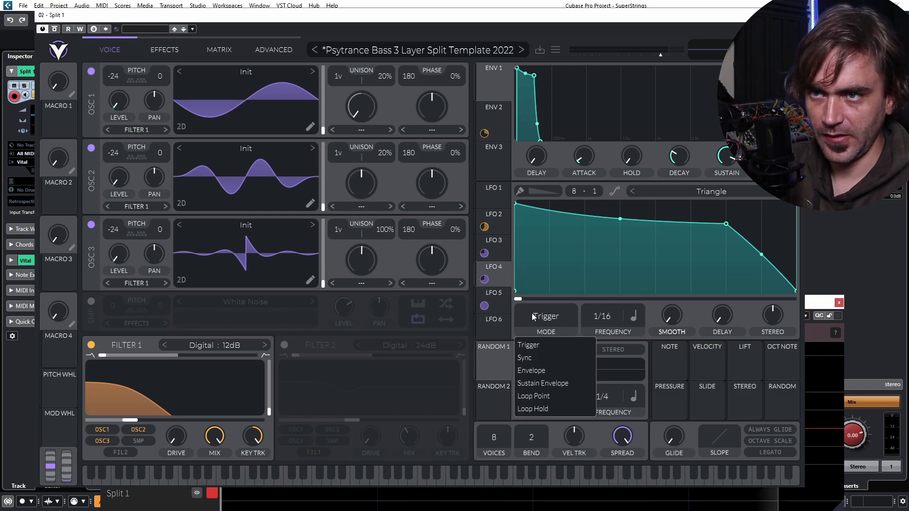
left_click(543, 370)
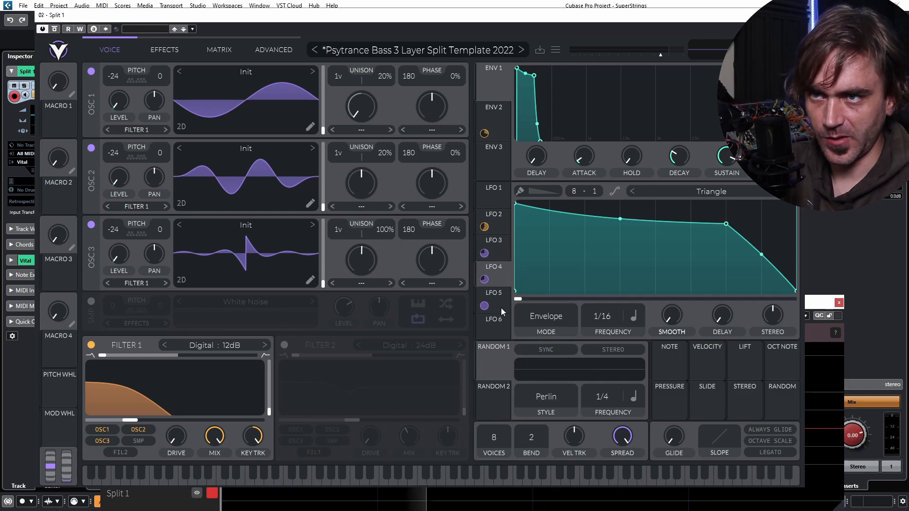
left_click(500, 254)
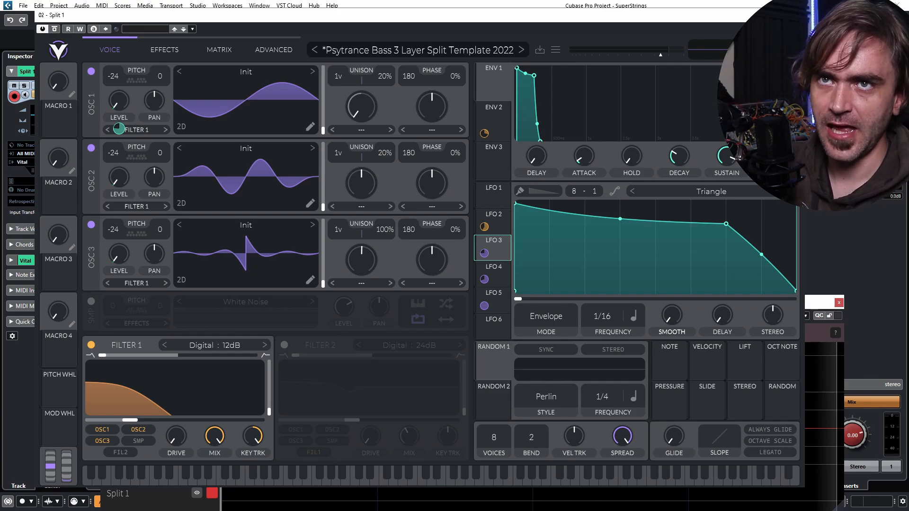
Check the Split 1 track's channel settings, then reopen its Vital instrument with Filter 1 turned off.
key("ctrl+w")
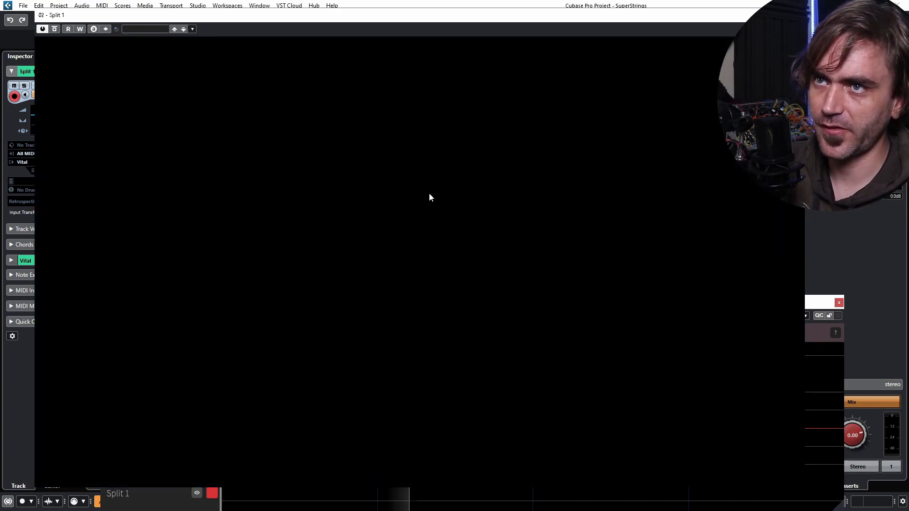
left_click(132, 250)
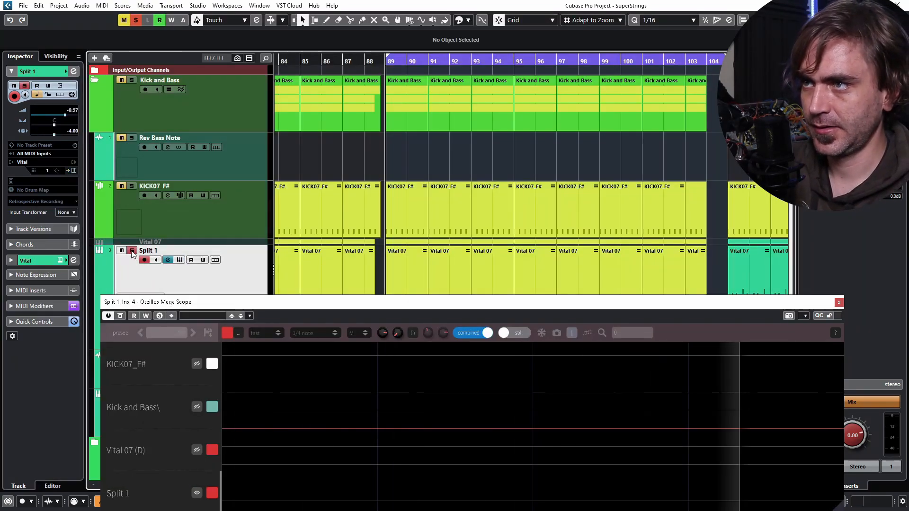
left_click(73, 71)
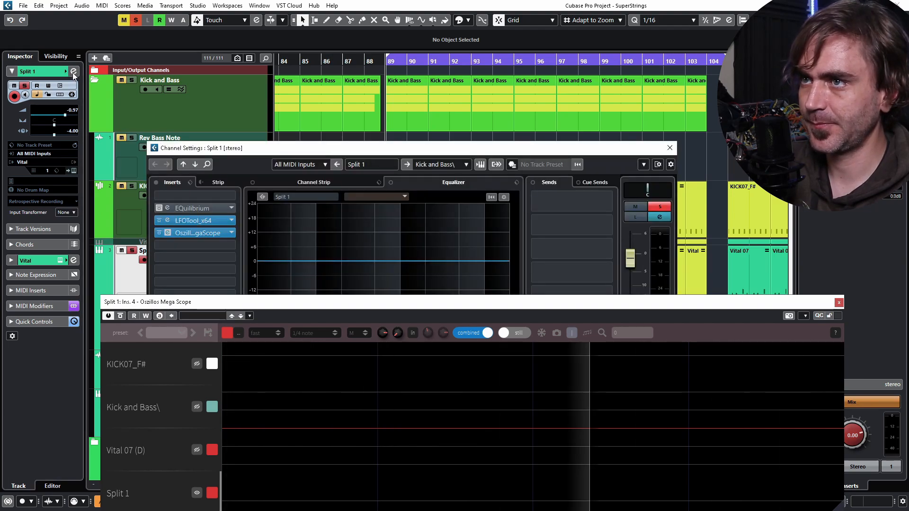
left_click(73, 71)
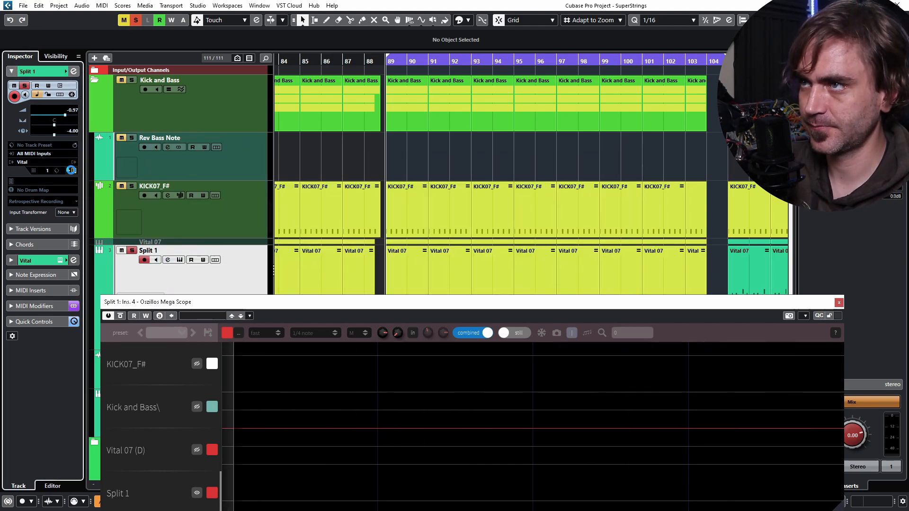
left_click(74, 163)
Reshape LFO 5 into a curve falling to zero about two thirds through, and move LFO 4's breakpoint to mid-cycle.
left_click(500, 291)
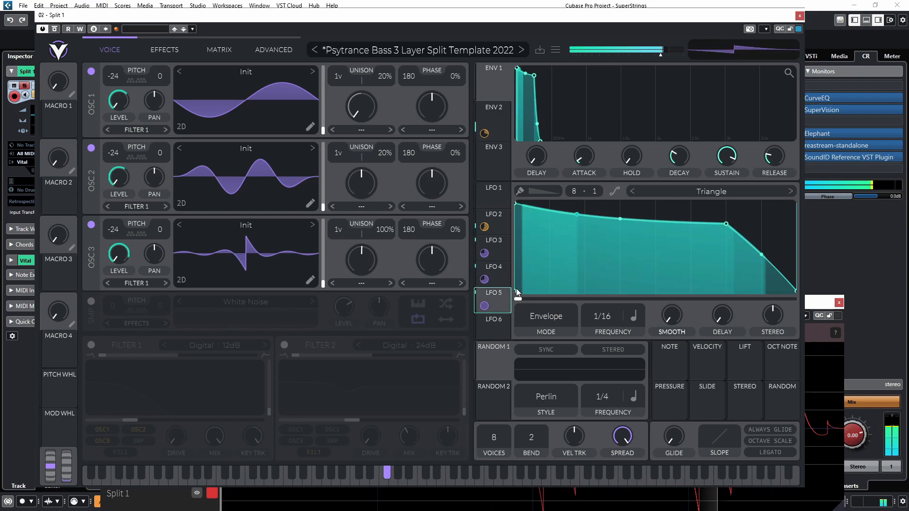
left_click_drag(716, 318, 702, 317)
double_click(764, 291)
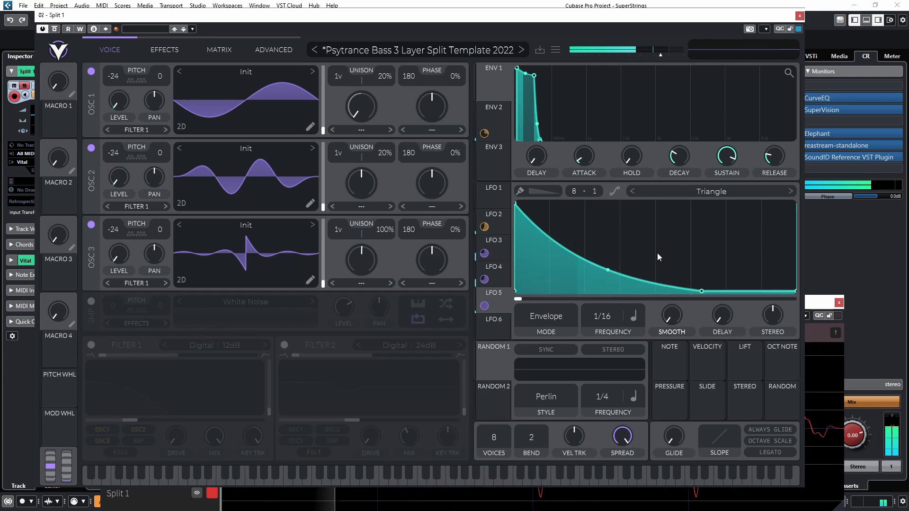
left_click_drag(702, 291, 661, 235)
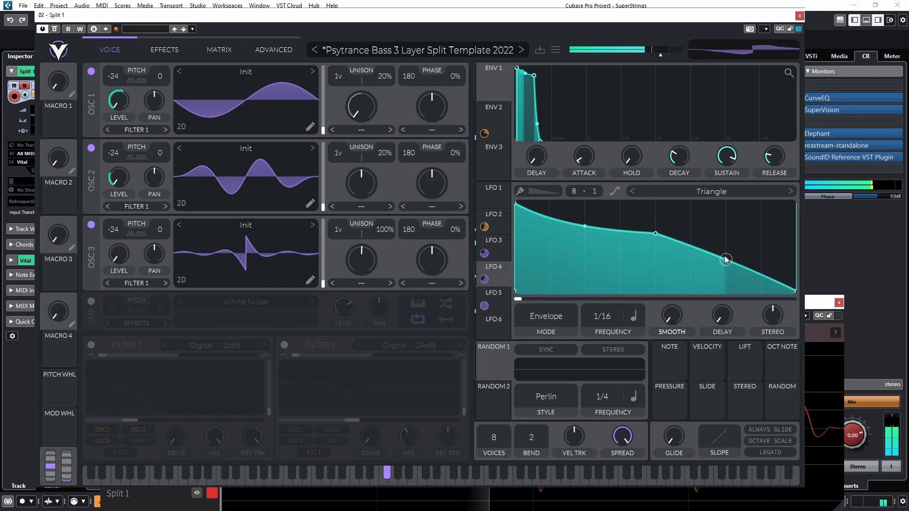
Raise LFO 5's breakpoint near the end of its cycle and compare its shape with LFO 4 and LFO 3.
left_click(494, 293)
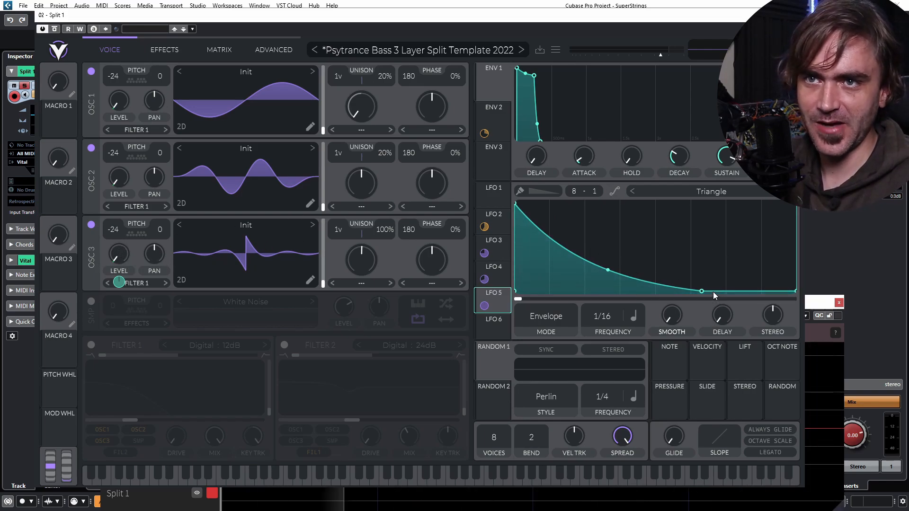
left_click_drag(713, 296, 750, 279)
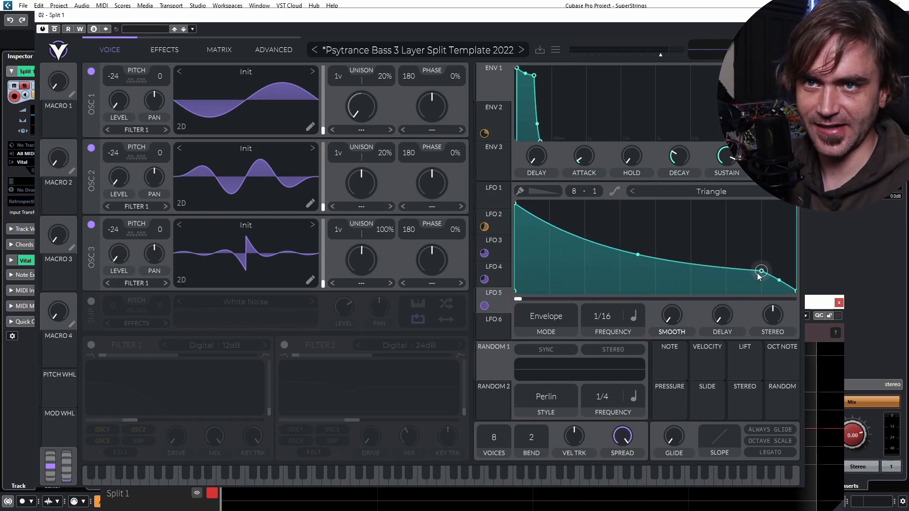
left_click(499, 269)
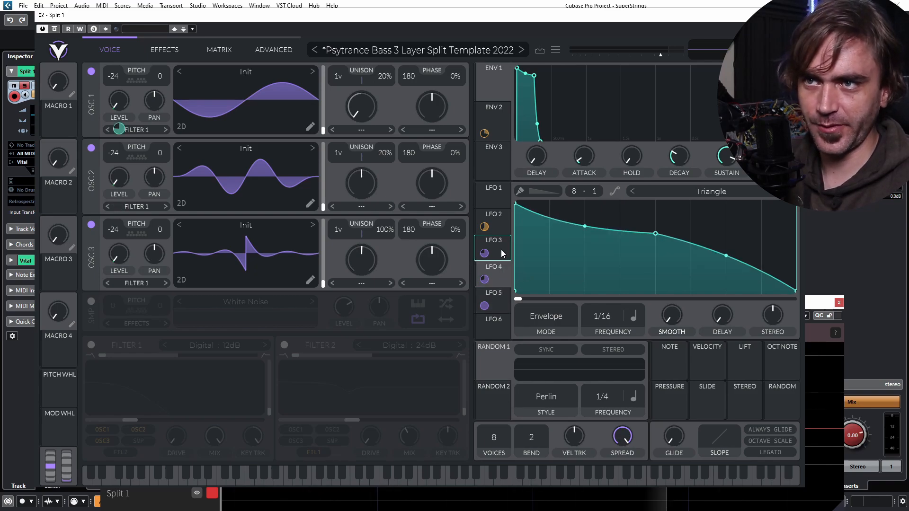
left_click(501, 249)
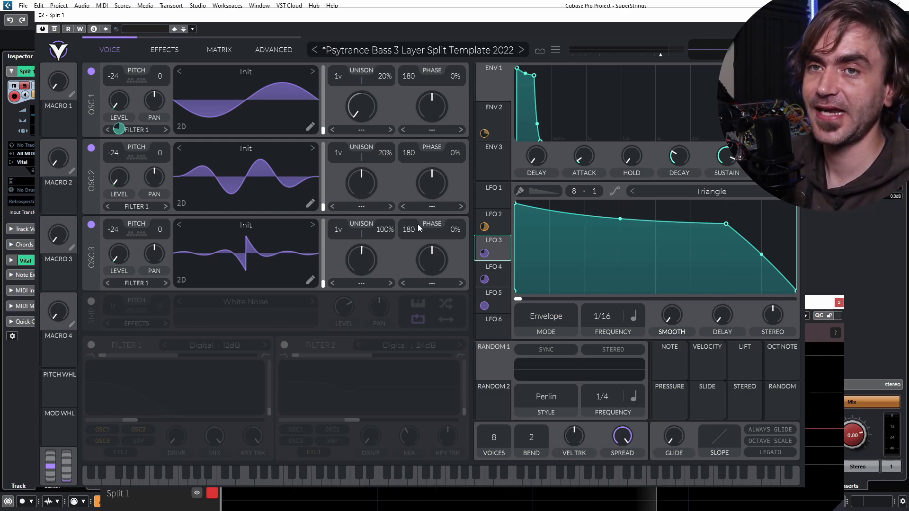
Adjust LFO 4's opening curve, and give LFO 5 a steeper decay with a low breakpoint at mid-cycle.
left_click(493, 297)
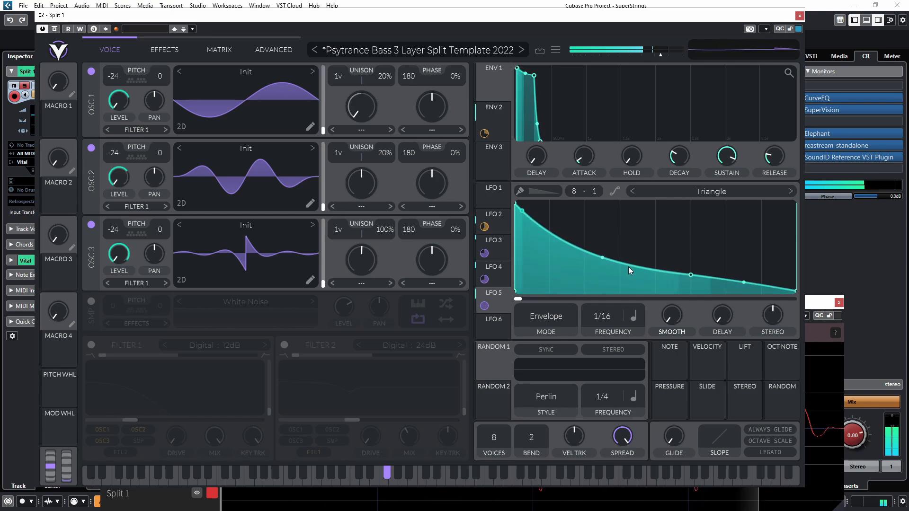
left_click_drag(602, 256, 585, 230)
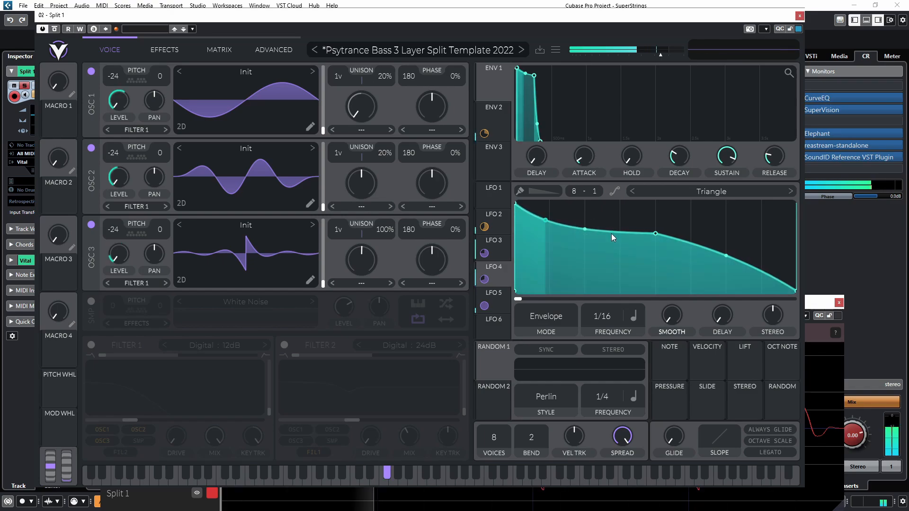
left_click_drag(657, 237, 655, 281)
left_click_drag(585, 229, 580, 253)
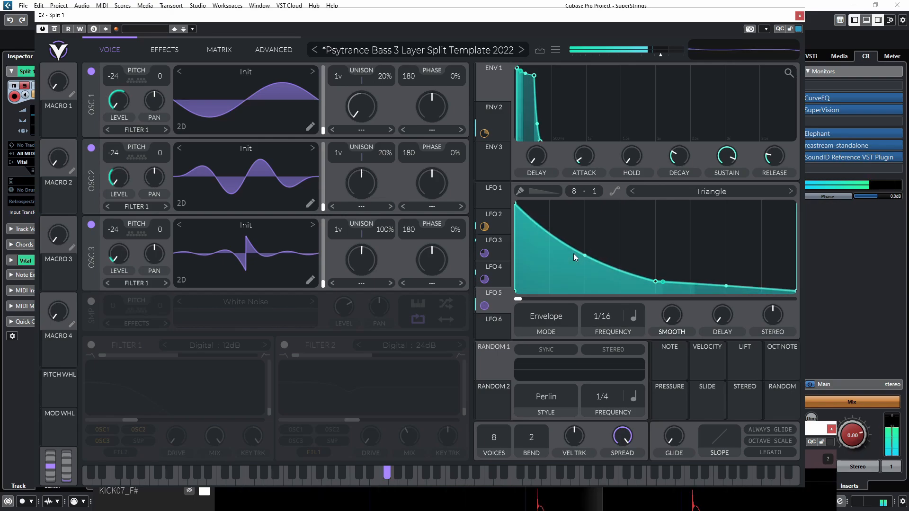
left_click_drag(348, 389, 292, 17)
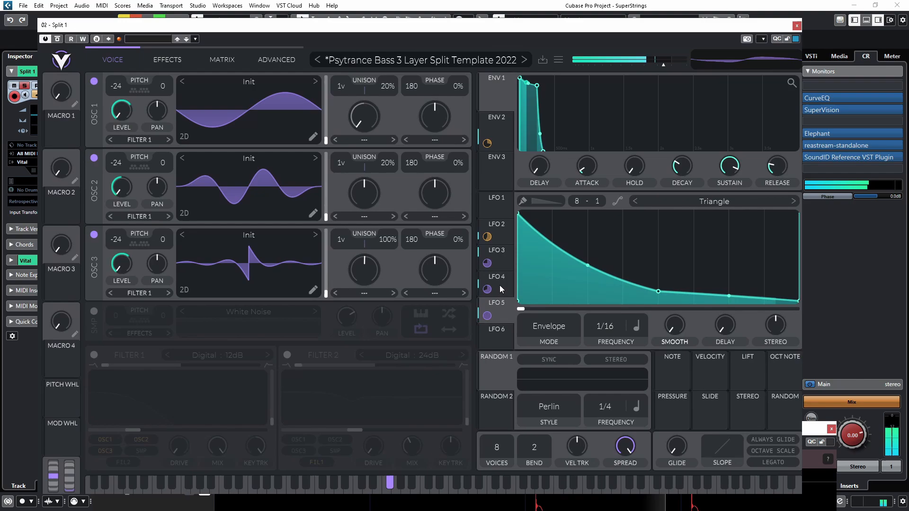
Lower LFO 5's start point to about 80% and slightly deepen its opening decay curve.
left_click(504, 303)
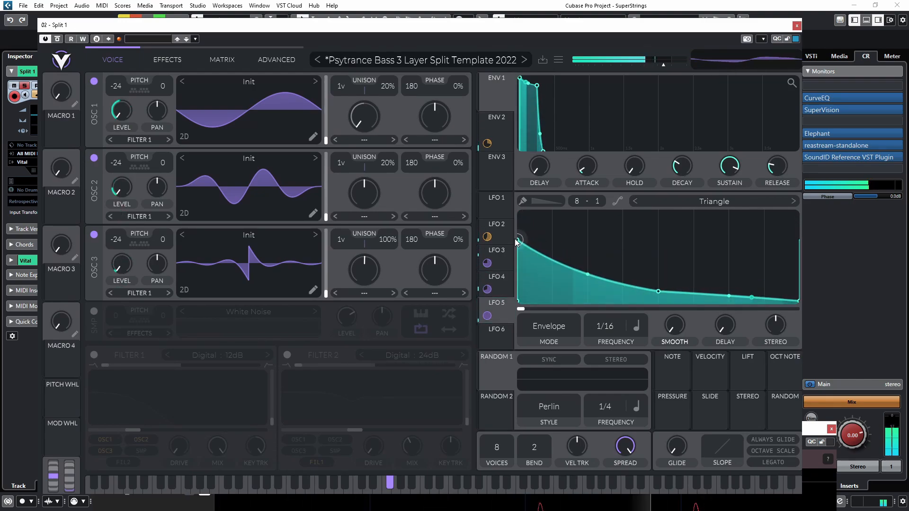
left_click_drag(518, 214, 518, 231)
left_click_drag(587, 271, 583, 281)
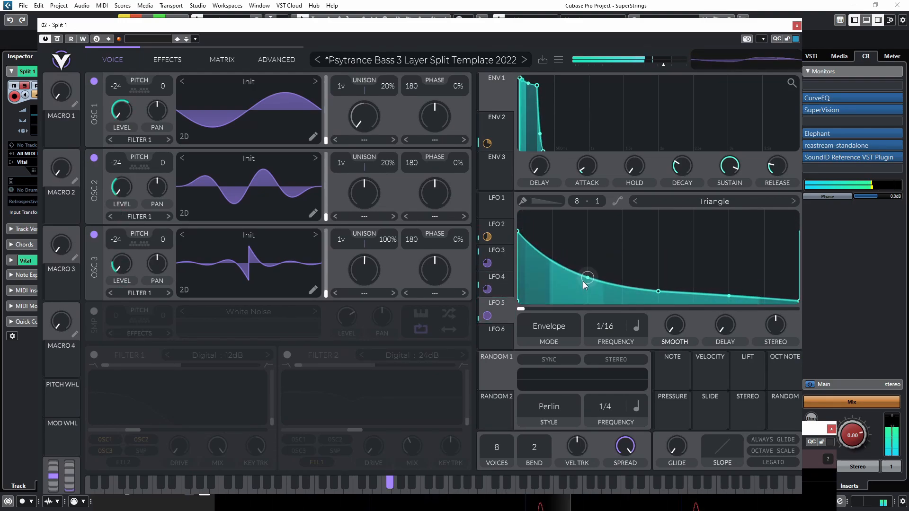
double_click(775, 299)
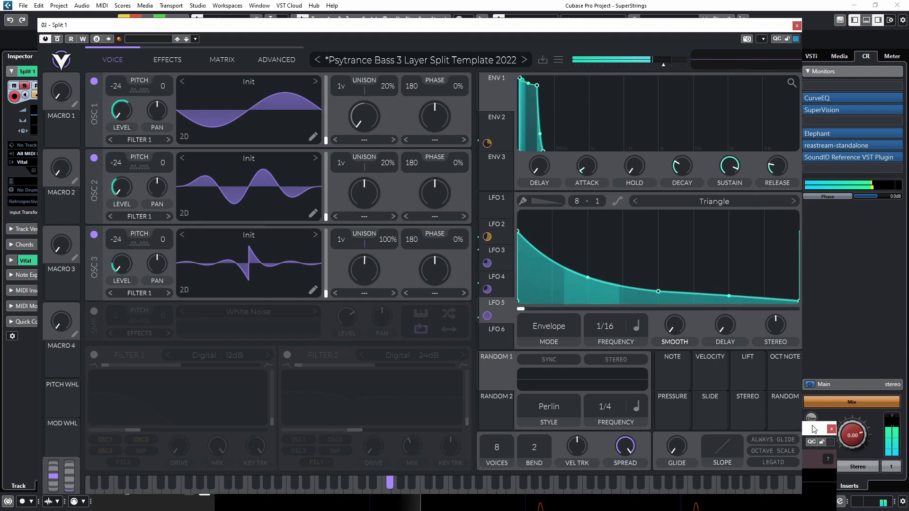
Bring up the Oszillos Mega Scope window to check the waveform, and lower LFO 5's mid-cycle breakpoint slightly.
left_click(815, 404)
left_click_drag(752, 434, 704, 384)
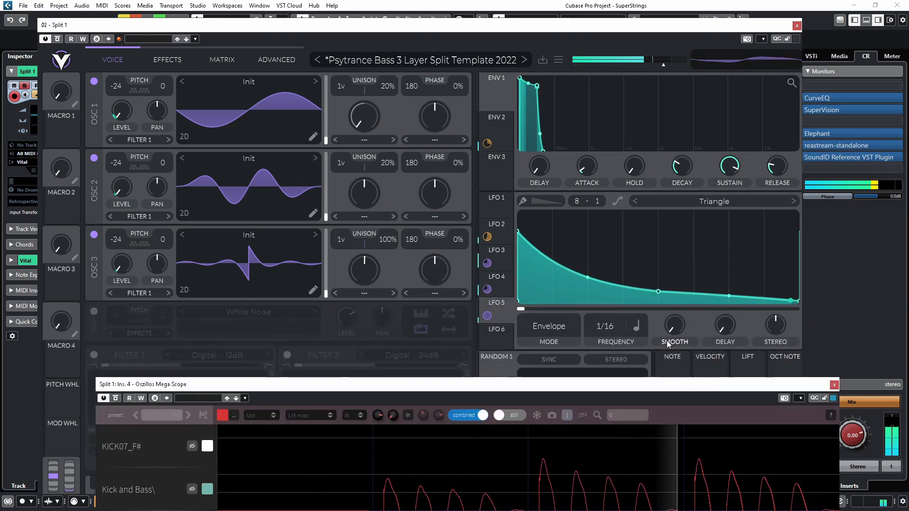
left_click(587, 279)
left_click_drag(658, 291, 658, 295)
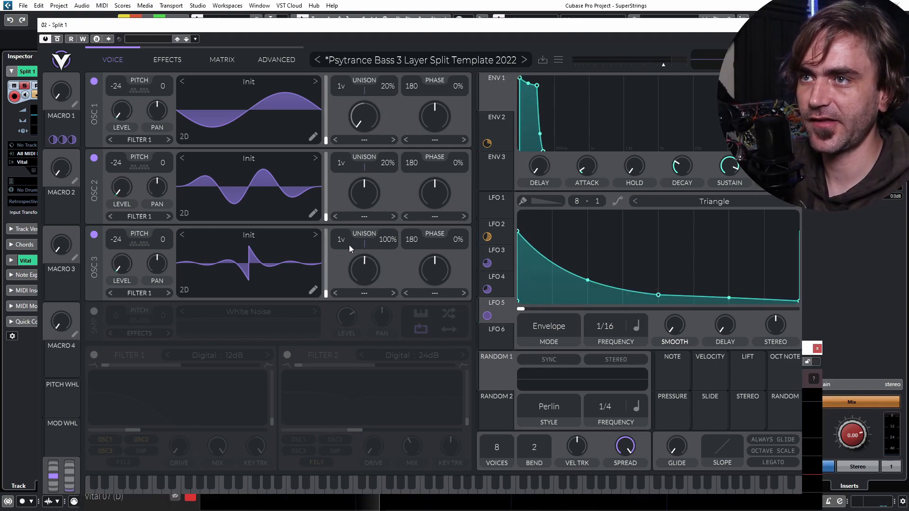
Try oscillator 3 with 15 unison voices, raise LFO 5's opening curve slightly, and return the unison to 1 voice.
left_click_drag(349, 245, 365, 173)
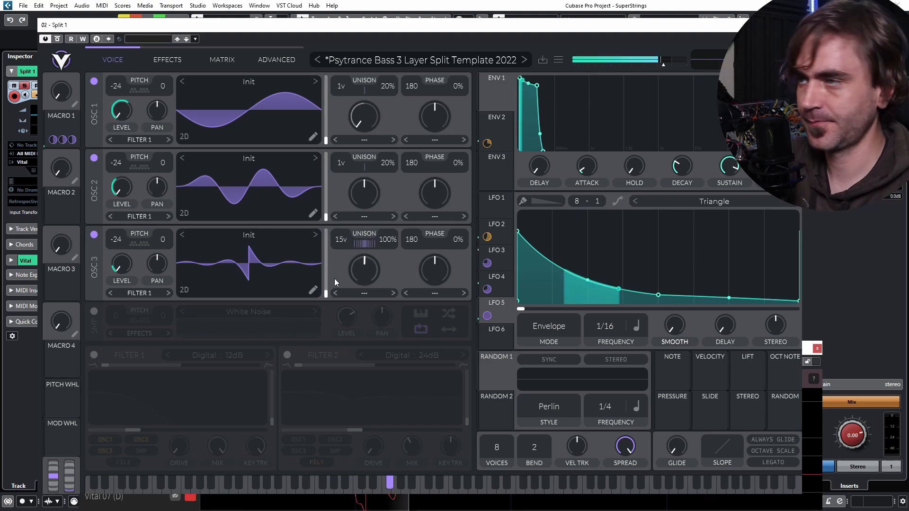
mouse_move(590, 285)
left_mouse_down()
mouse_move(606, 257)
mouse_move(587, 273)
left_mouse_up()
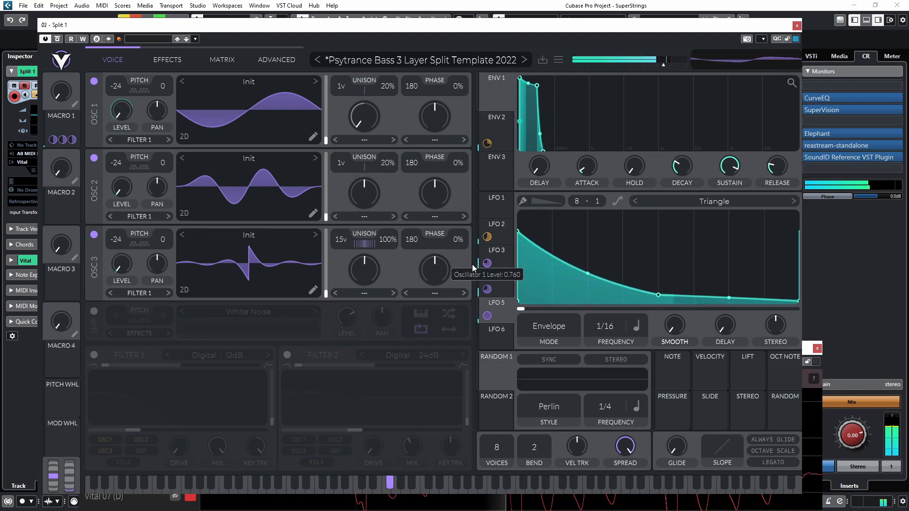
left_click_drag(350, 245, 320, 339)
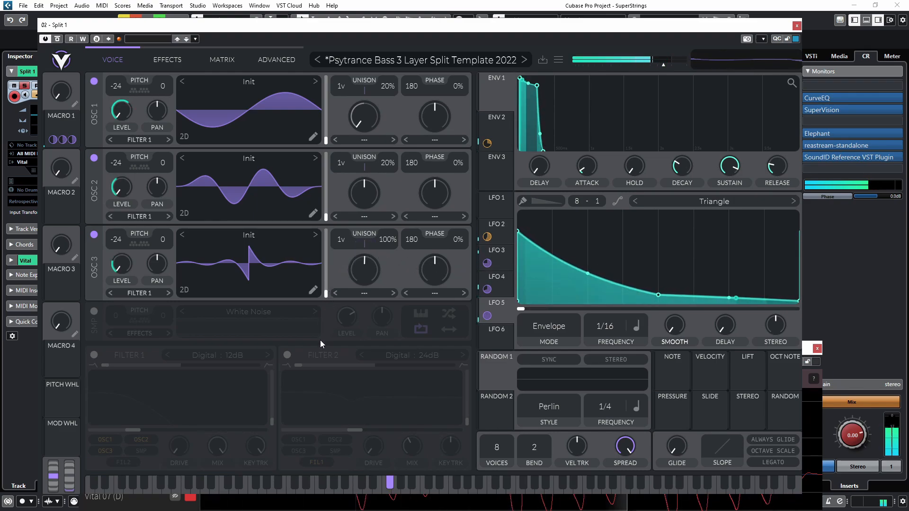
Open oscillator 3's wavetable editor and add a second Wave Source keyframe at the end of the timeline.
left_click(313, 290)
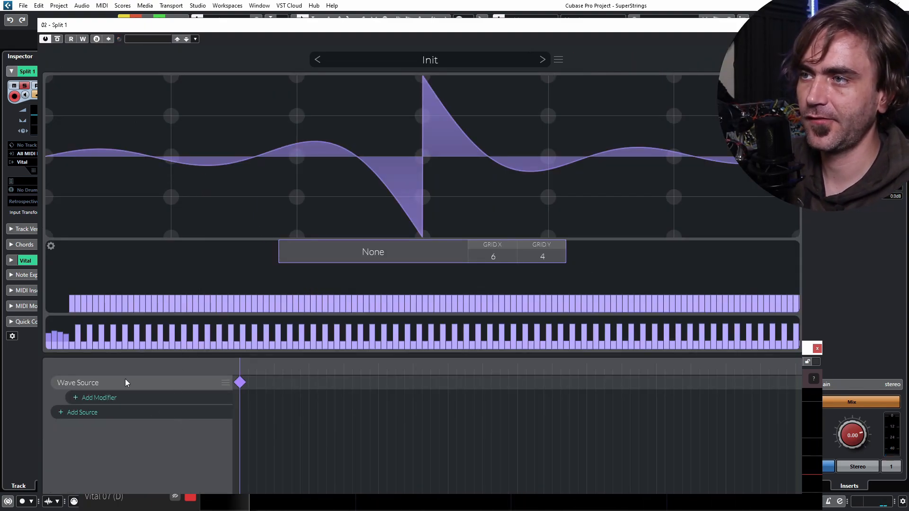
left_click(305, 382)
double_click(305, 382)
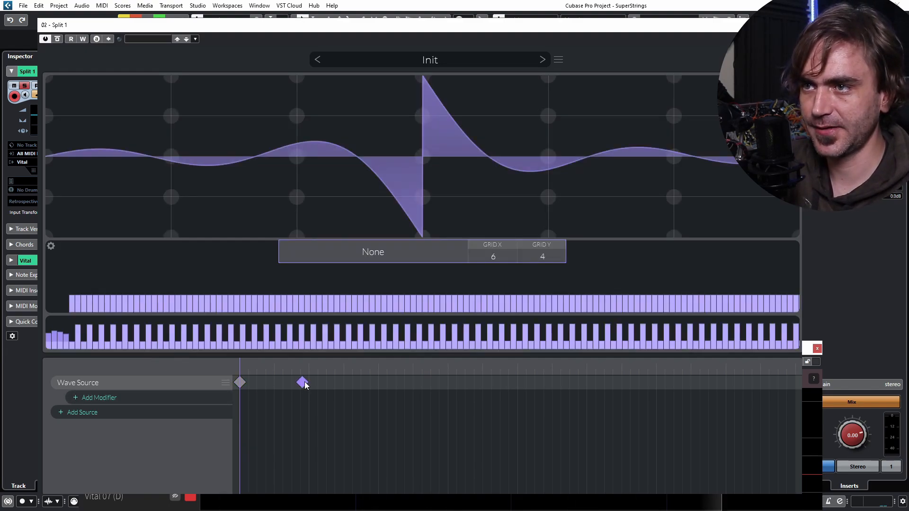
left_click_drag(305, 382, 840, 408)
On the first Wave Source keyframe, clear all harmonics to the right of the lowest remaining one.
left_click(239, 384)
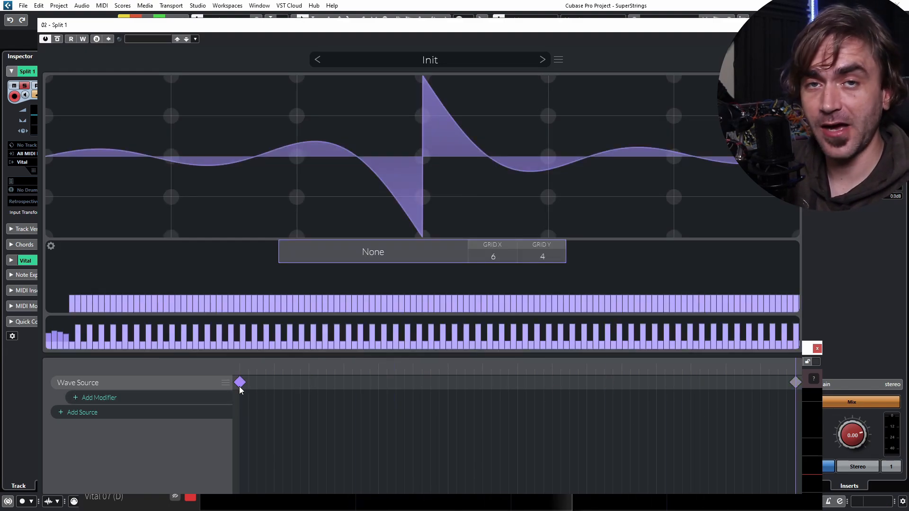
left_click(242, 379)
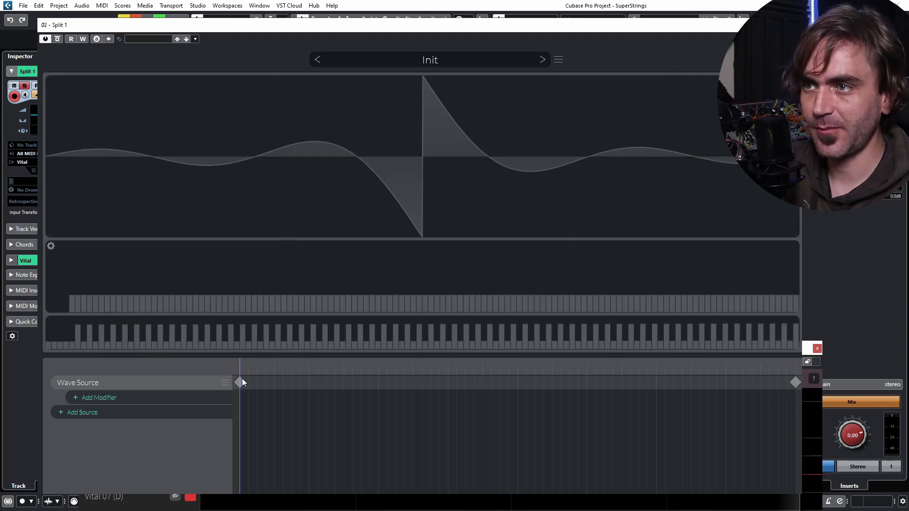
left_click(238, 380)
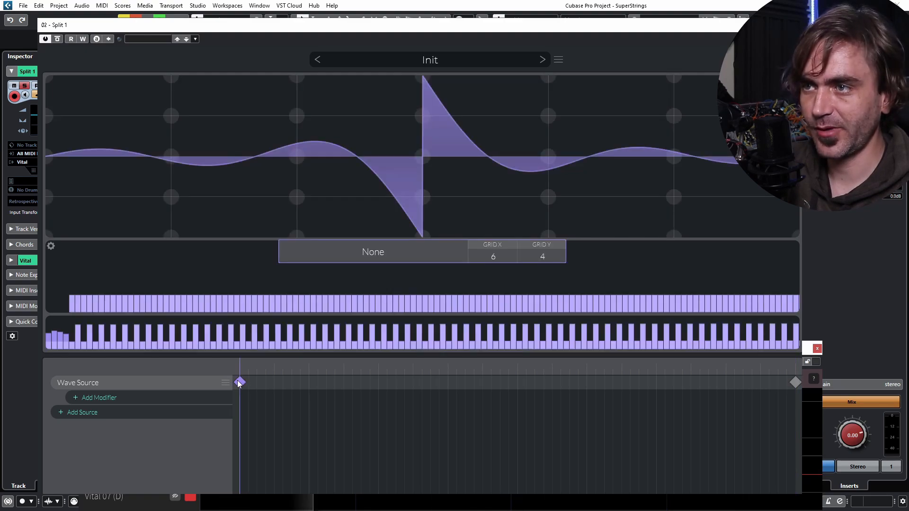
right_click(74, 306)
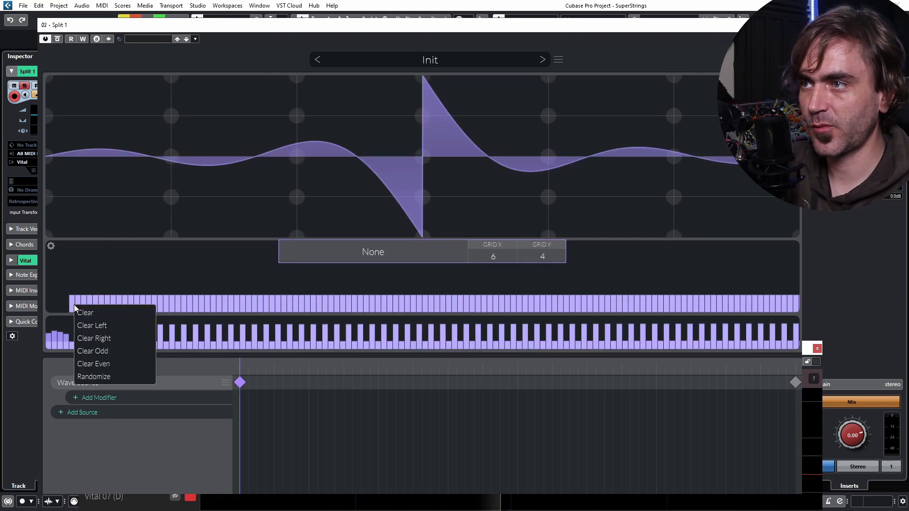
left_click(93, 338)
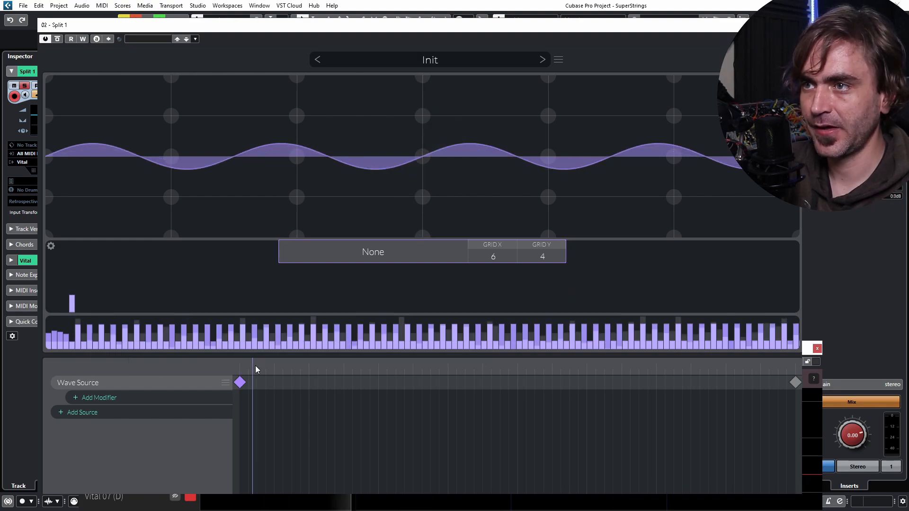
Set the Wave Source blending to Waveform Blend, scrub through the frames to check the morph, and close the wavetable editor.
left_click(322, 253)
left_click(325, 282)
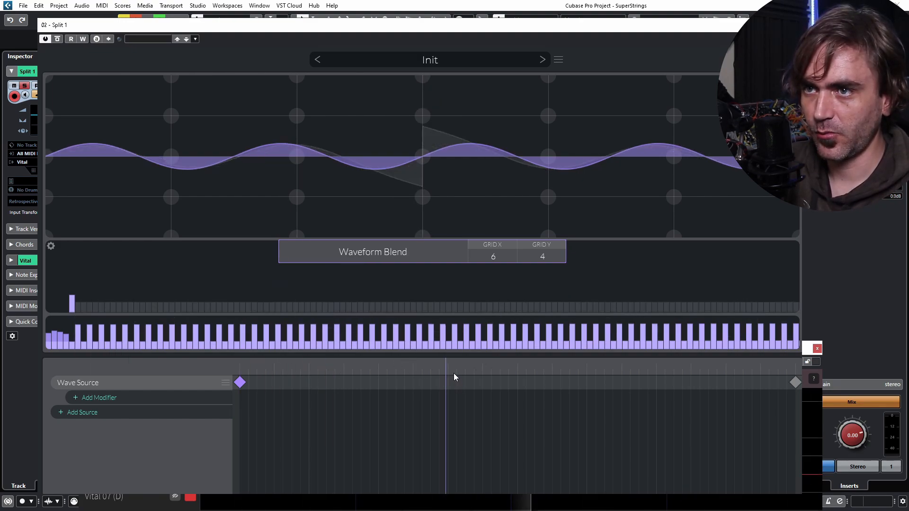
left_click_drag(453, 377, 393, 357)
left_click_drag(239, 349, 183, 363)
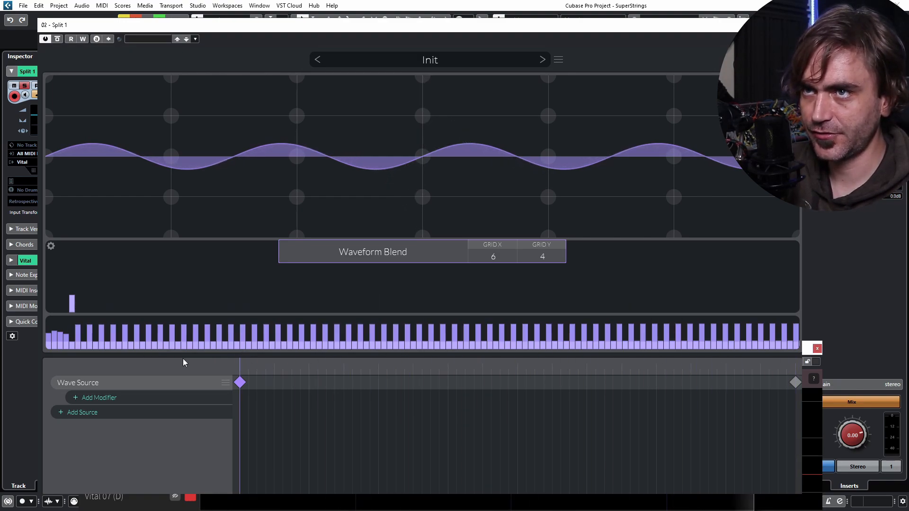
key("Escape")
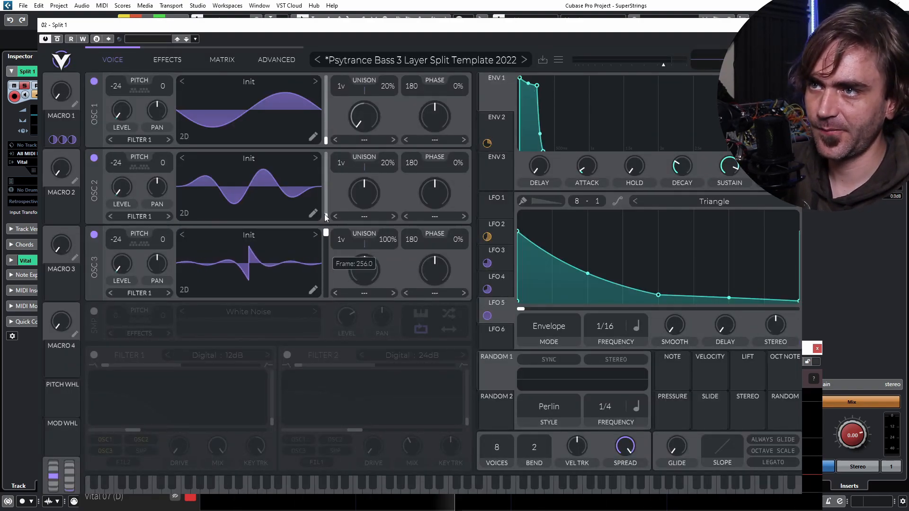
Modulate oscillator 3's wavetable frame with LFO 1, and shape LFO 1 as a bulging fall to a low breakpoint about two thirds through.
left_click(491, 208)
left_click_drag(488, 211, 313, 263)
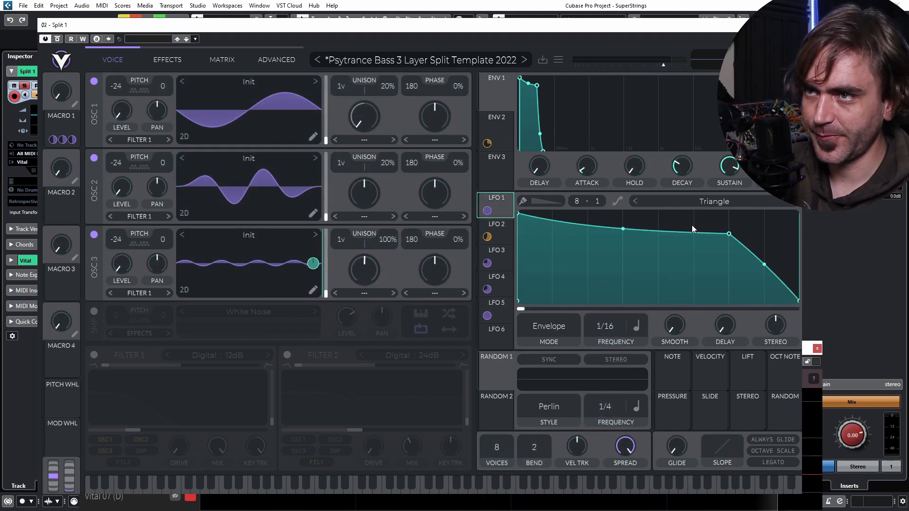
left_click_drag(729, 235, 700, 319)
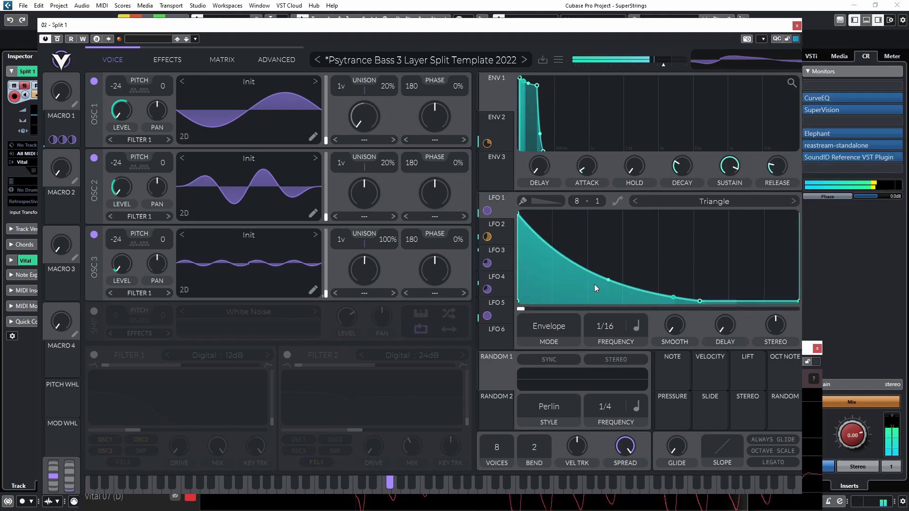
left_click_drag(612, 281, 648, 226)
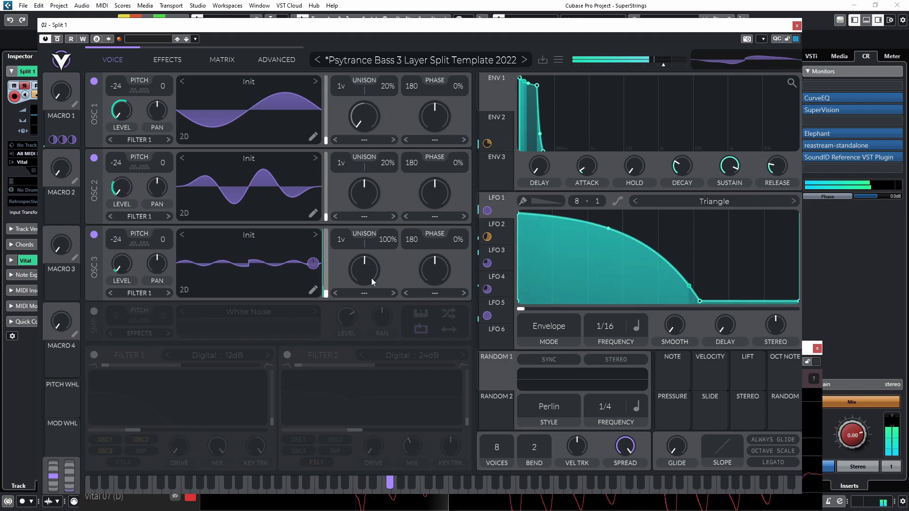
left_click_drag(699, 301, 701, 283)
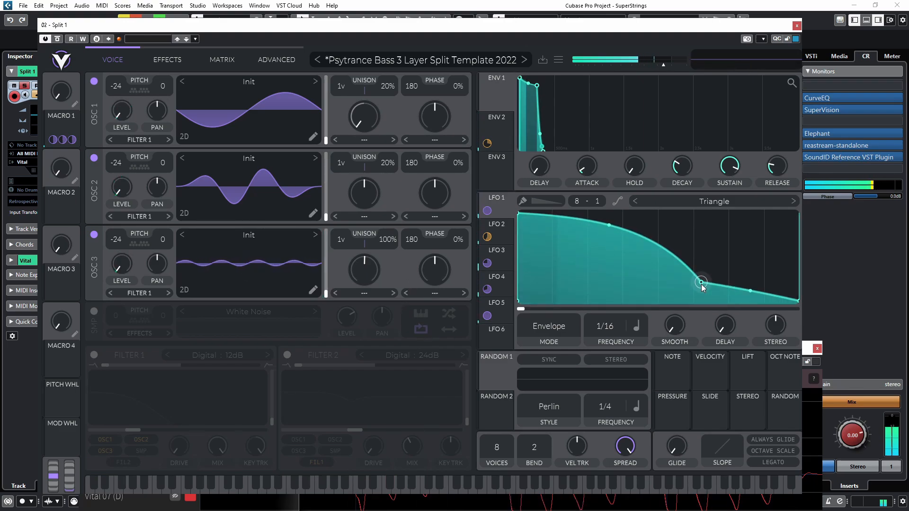
Raise LFO 5's start point back to full level.
key("ctrl+z")
key("ctrl+z")
key("ctrl+z")
key("ctrl+z")
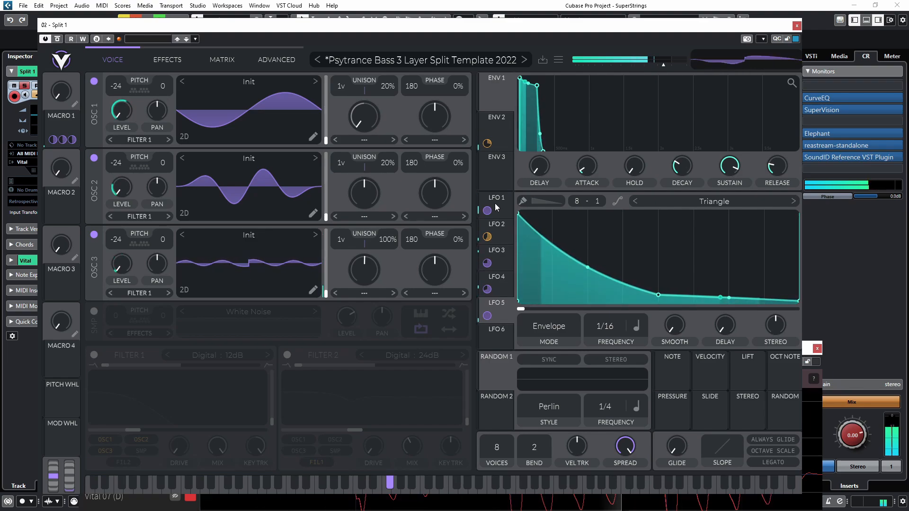
Bend LFO 1's opening segment into a concave decay towards its low breakpoint.
key("ctrl+shift+z")
key("ctrl+shift+z")
key("ctrl+shift+z")
key("ctrl+shift+z")
key("ctrl+z")
key("ctrl+z")
key("ctrl+z")
key("ctrl+z")
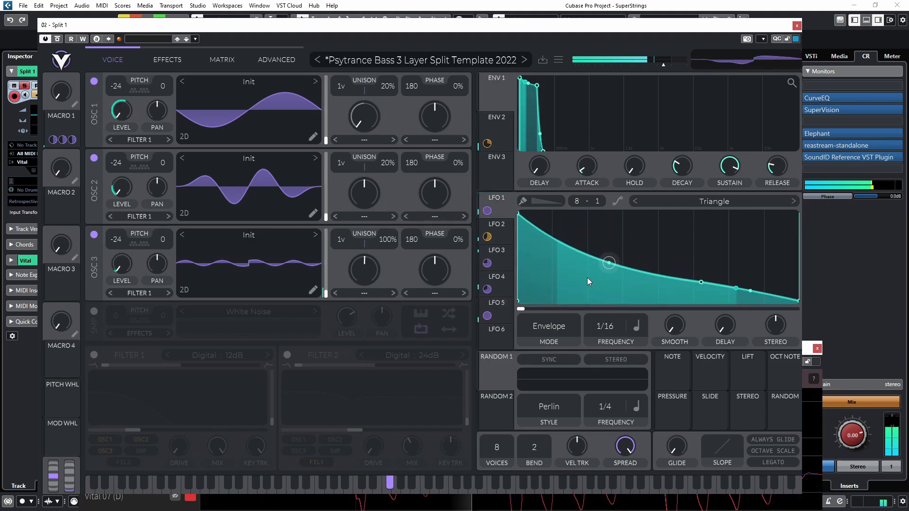
key("ctrl+z")
key("ctrl+z")
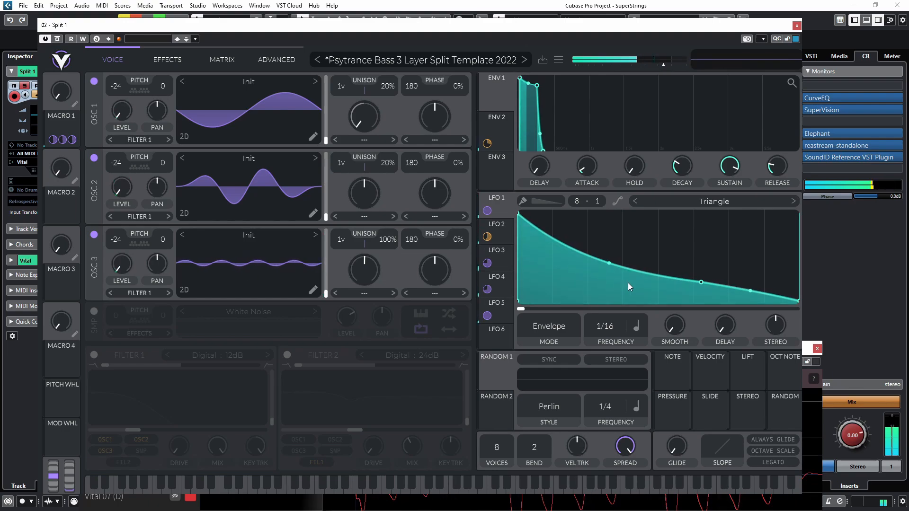
Remove LFO 1's interior breakpoint, steepen the single remaining decay curve, and check the waveform in Oszillos Mega Scope.
key("ctrl+z")
key("ctrl+z")
key("ctrl+z")
key("ctrl+z")
key("ctrl+z")
key("ctrl+z")
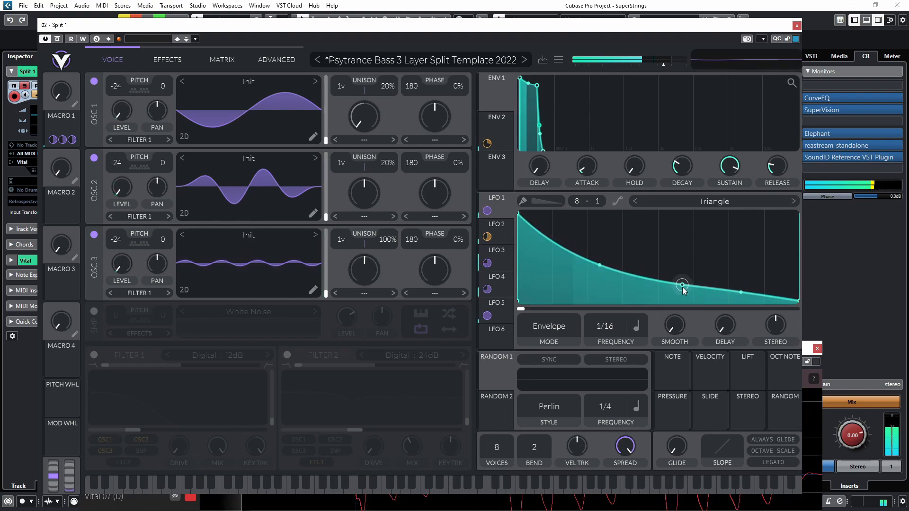
key("ctrl+z")
key("ctrl+z")
key("ctrl+z")
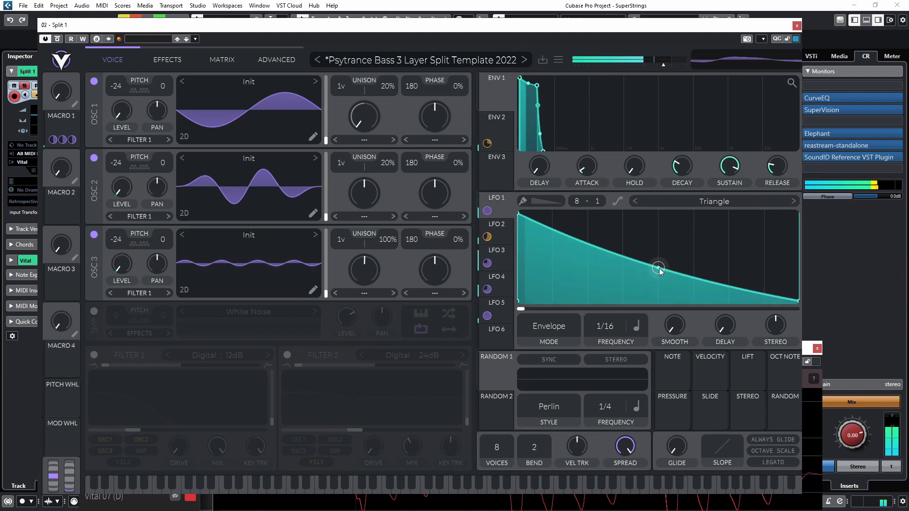
key("ctrl+z")
key("ctrl+z")
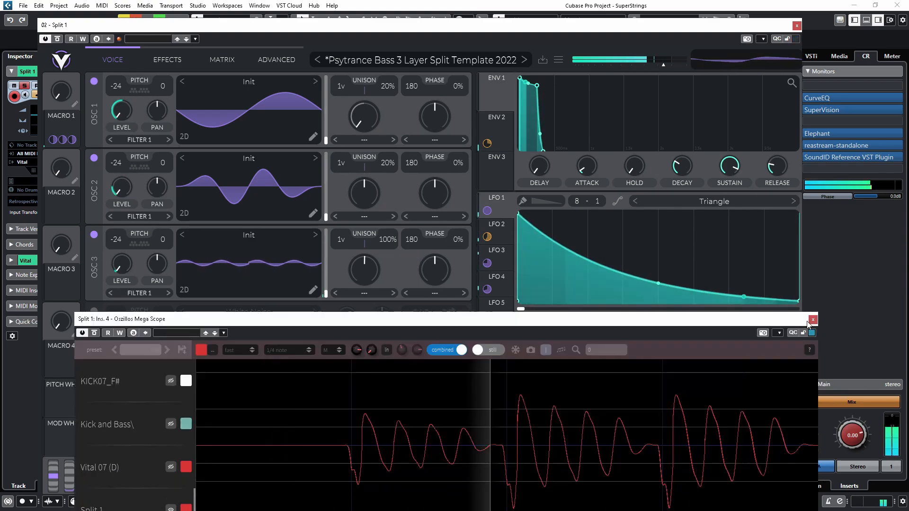
Steepen LFO 1's decay, add a zero-level breakpoint at five eighths of the cycle, and fine-tune the curve leading to it.
key("ctrl+z")
key("ctrl+z")
key("ctrl+z")
key("ctrl+z")
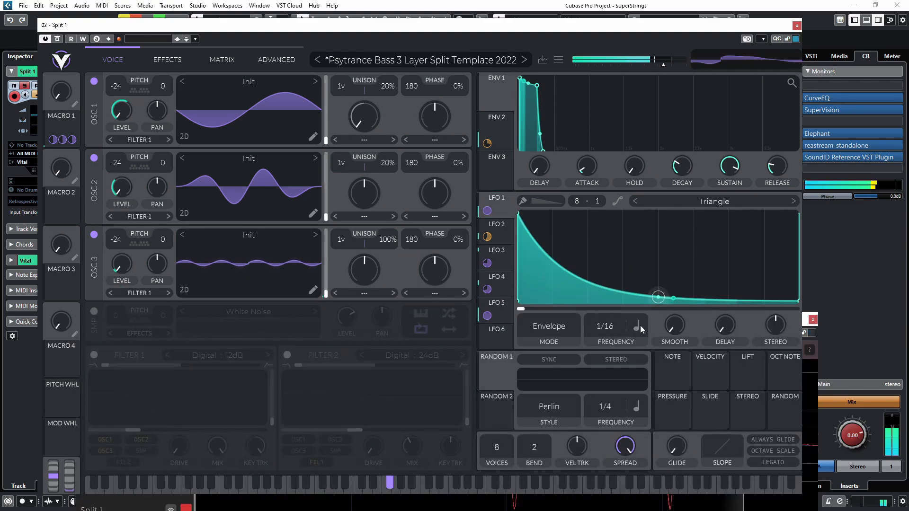
key("ctrl+z")
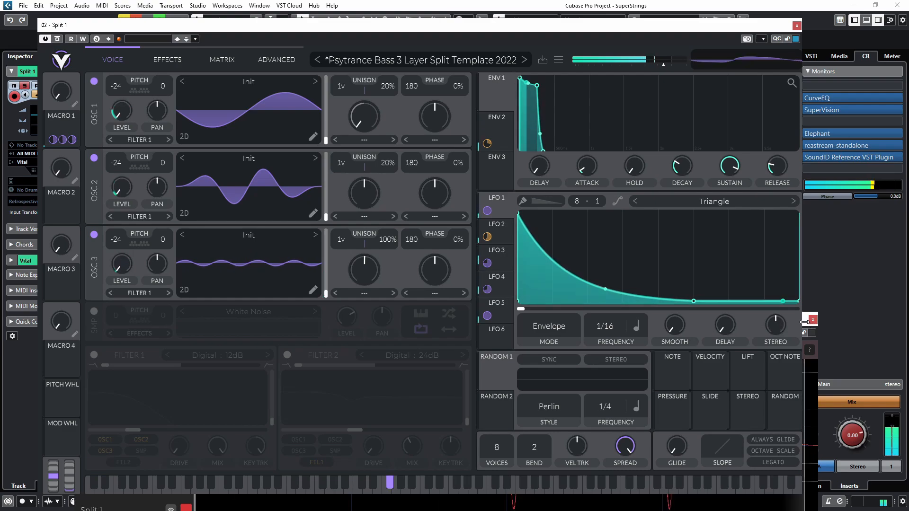
key("ctrl+z")
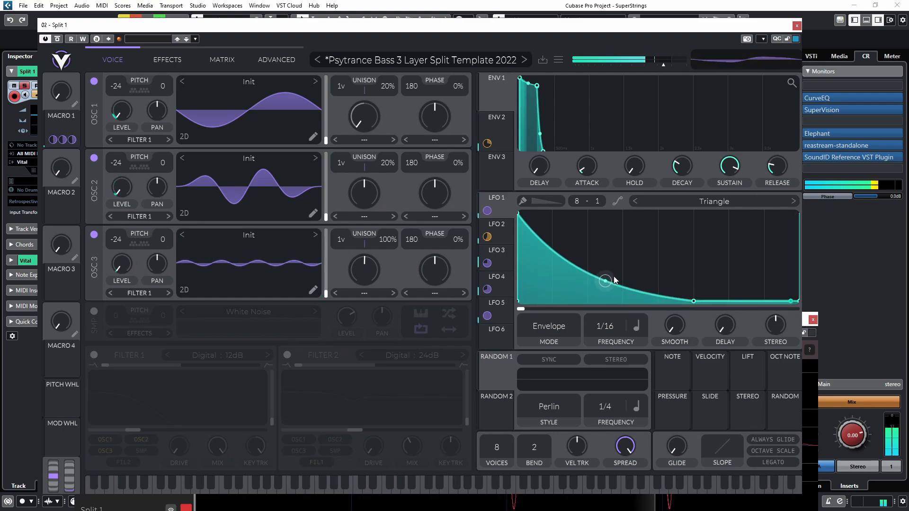
key("ctrl+z")
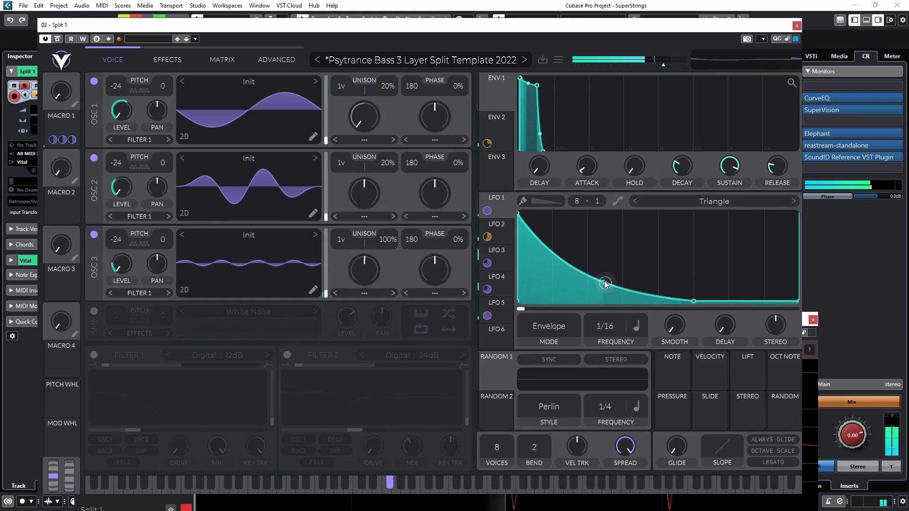
key("ctrl+z")
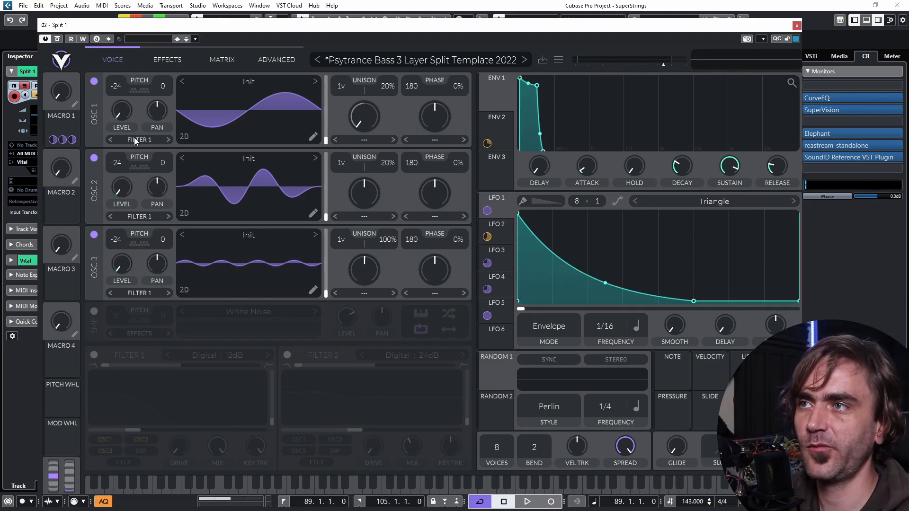
Route oscillators 1 and 2 to Direct Out.
left_click(134, 139)
left_click(142, 206)
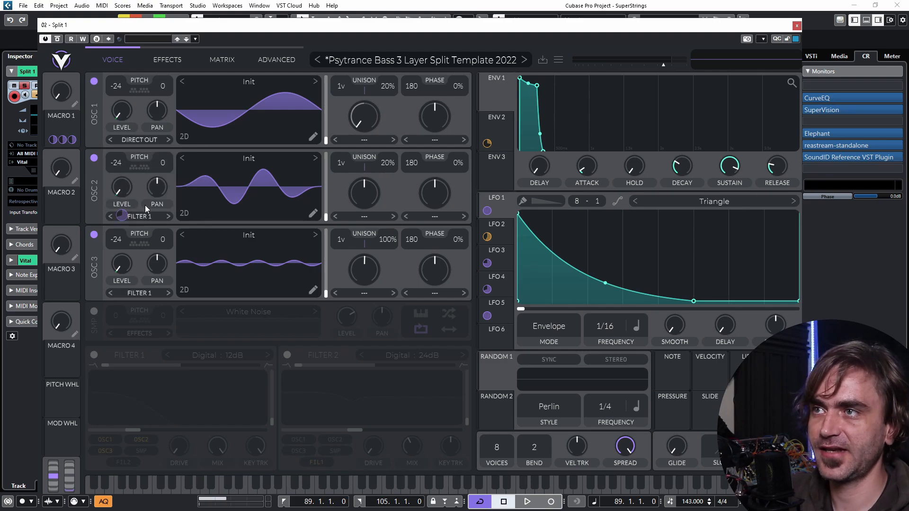
left_click(133, 280)
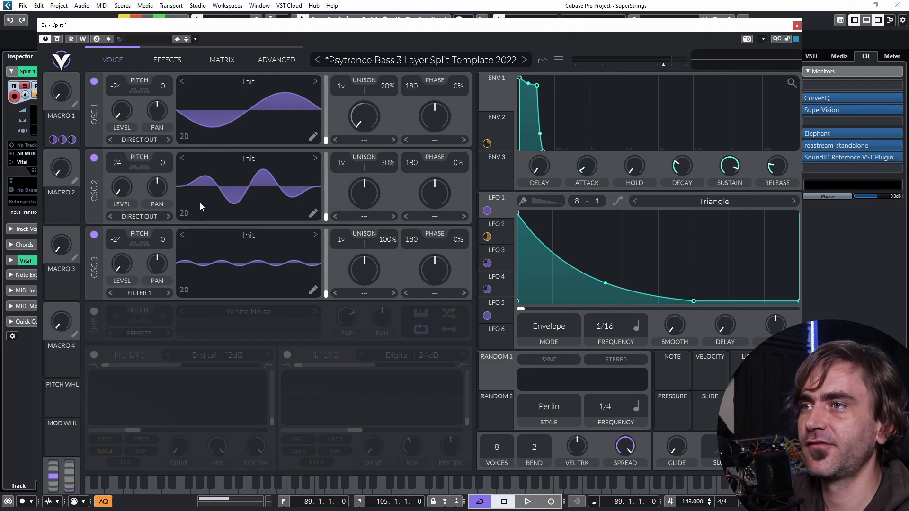
Enable Filter 1 for oscillator 3, lower the filter's mix, and raise its drive.
mouse_move(126, 295)
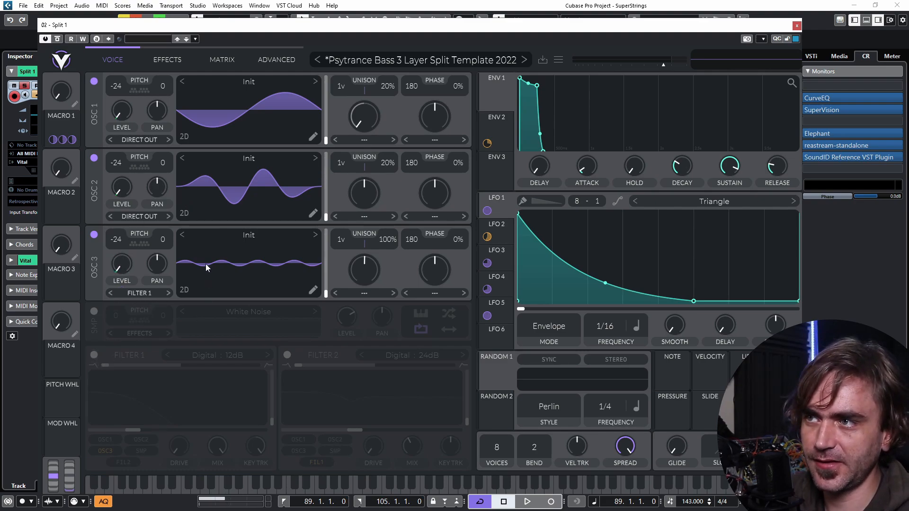
left_click(93, 355)
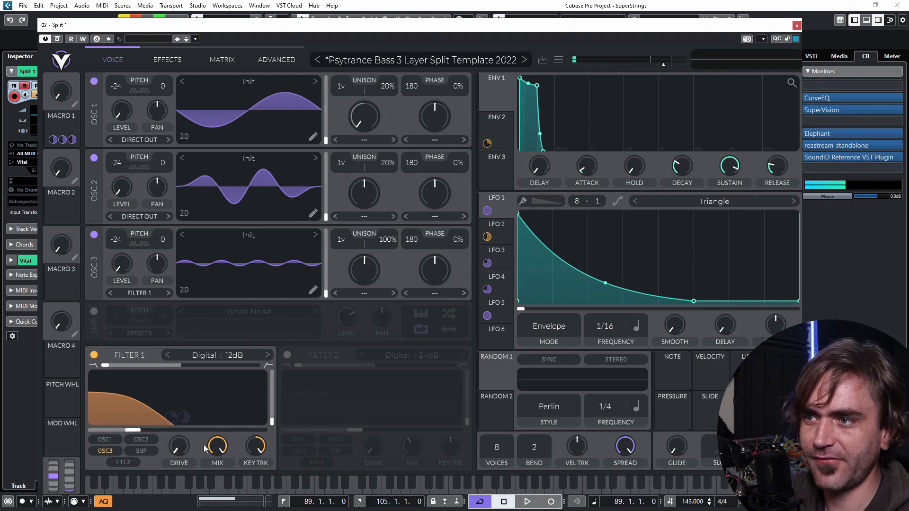
left_click_drag(212, 447, 225, 455)
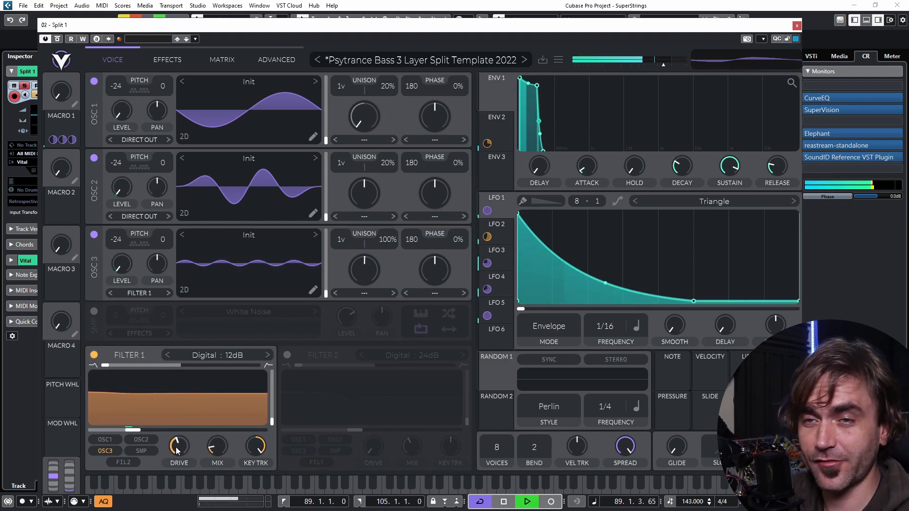
Enable the Chorus effect with its frequency on Freeze, a raised cutoff, and reduced spread and mix, auditioning the bass during playback.
left_click(168, 59)
key("space")
left_click(93, 128)
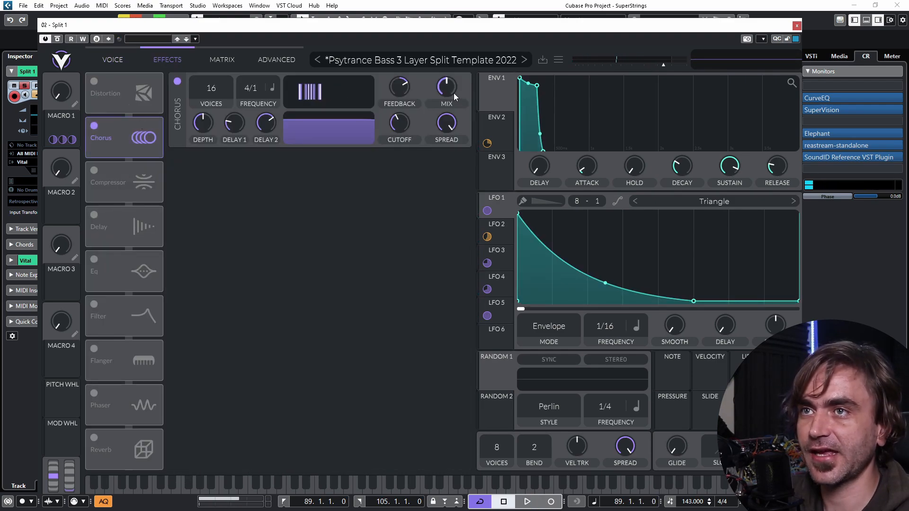
key("space")
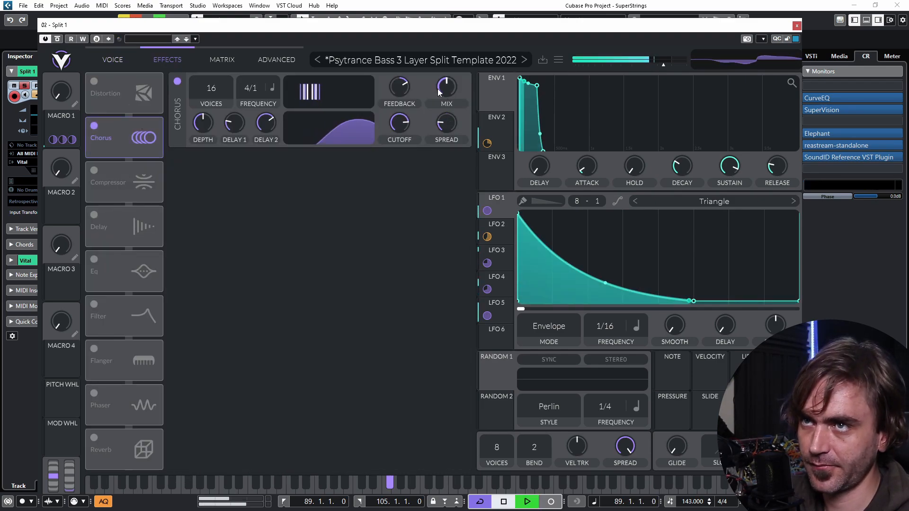
left_click(167, 60)
Enable the Reverb effect and reduce its mix to a low level.
left_click(94, 437)
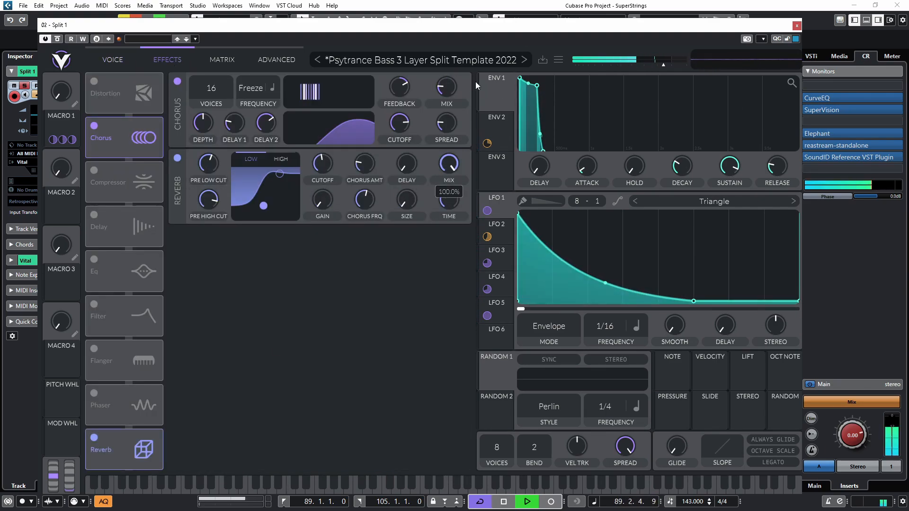
mouse_move(453, 173)
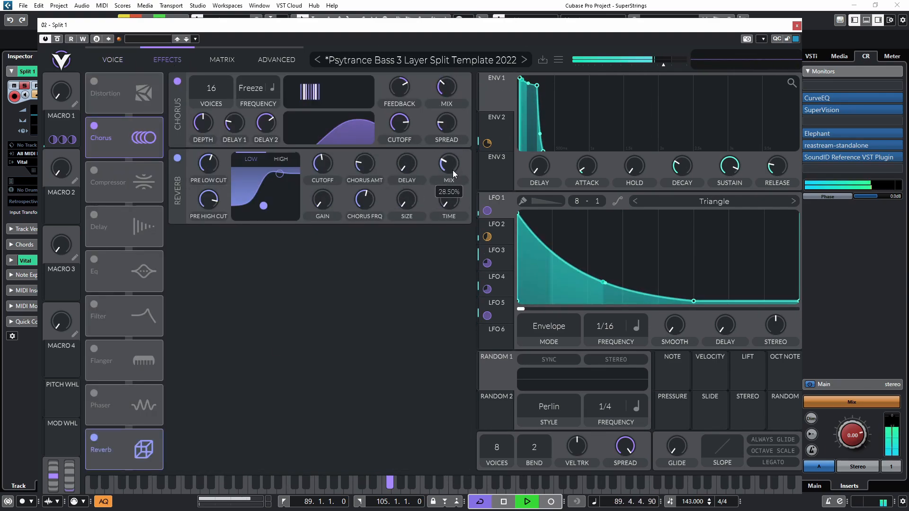
Try a Single Band compressor between the chorus and reverb at a low mix, and disable it again.
left_click_drag(143, 191, 137, 147)
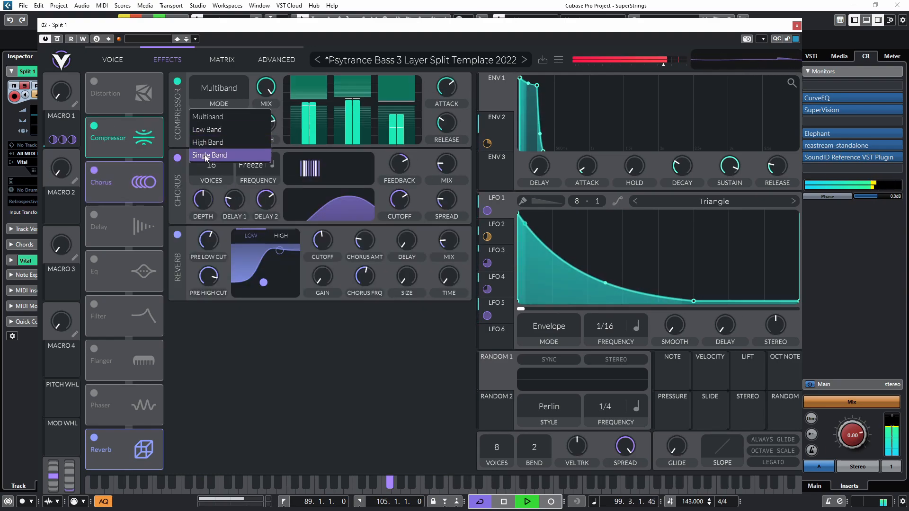
left_click_drag(136, 203, 141, 233)
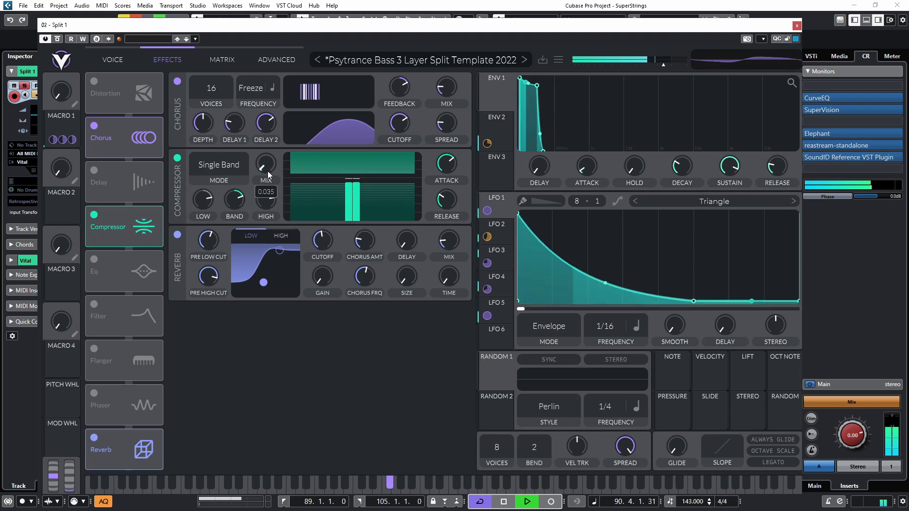
left_click_drag(268, 171, 282, 166)
left_click(93, 214)
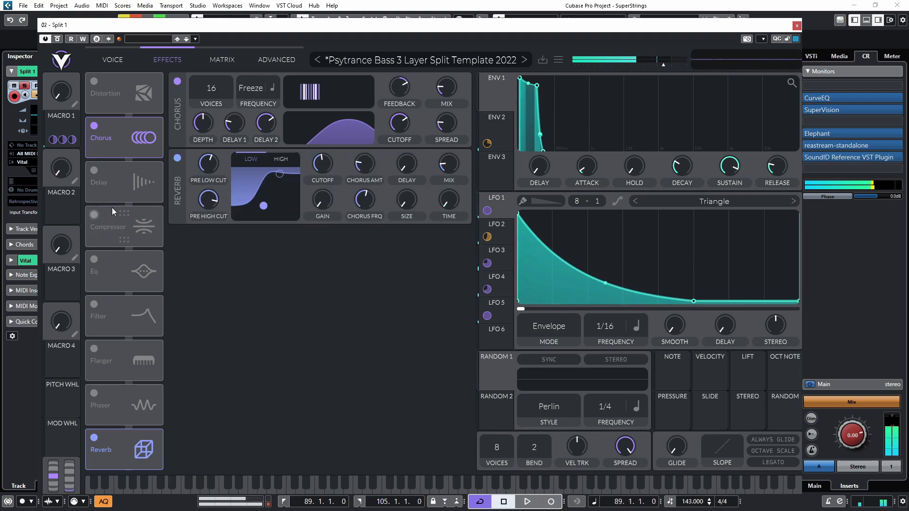
Return to the voice settings and raise Filter 1's mix and drive on oscillator 3.
left_click(112, 59)
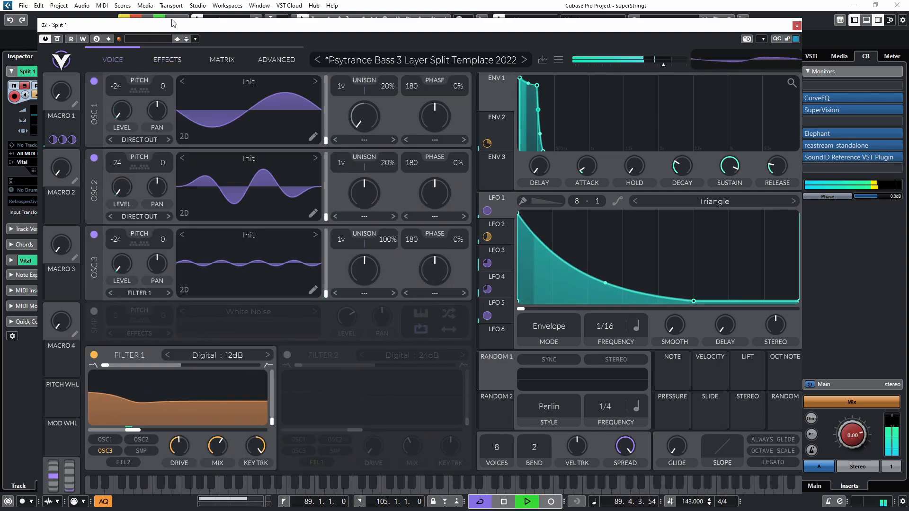